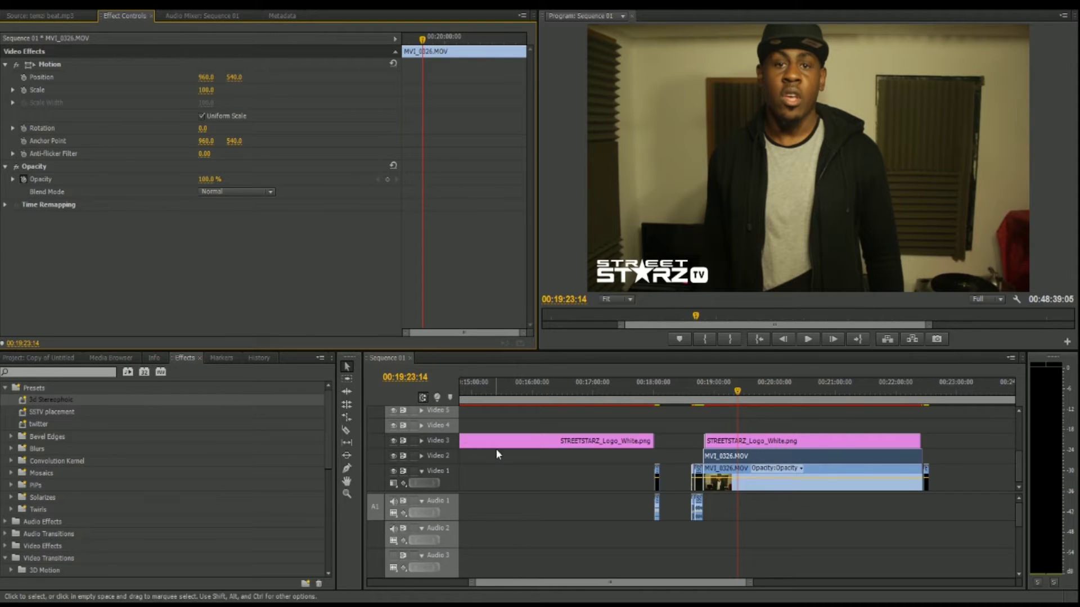
# Step: Inspect both MVI_0326 copies, hiding and re-showing the logo track
pyautogui.click(759, 477)
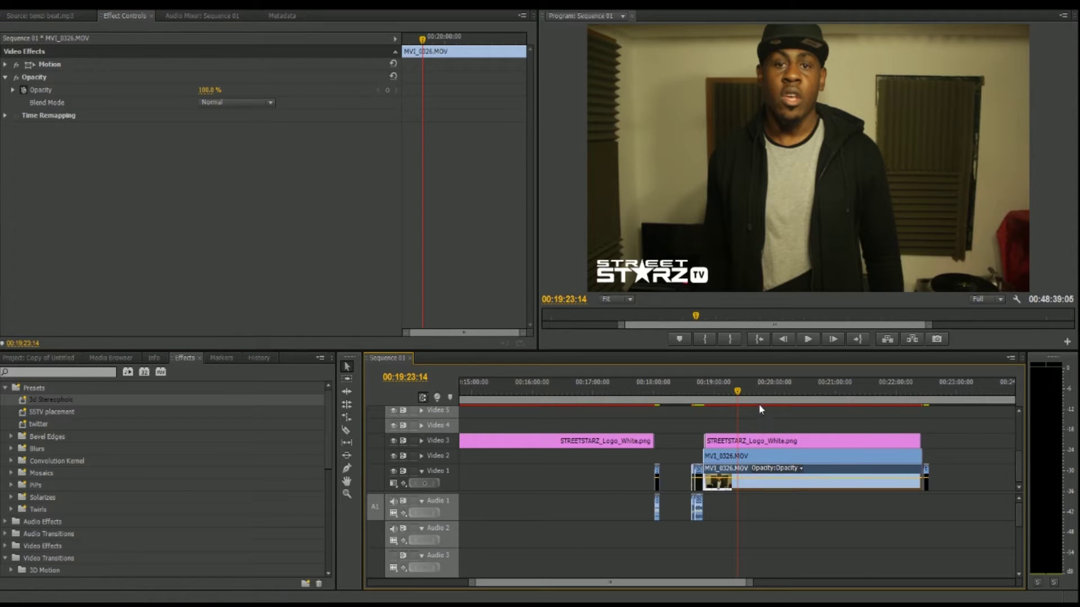
pyautogui.click(729, 458)
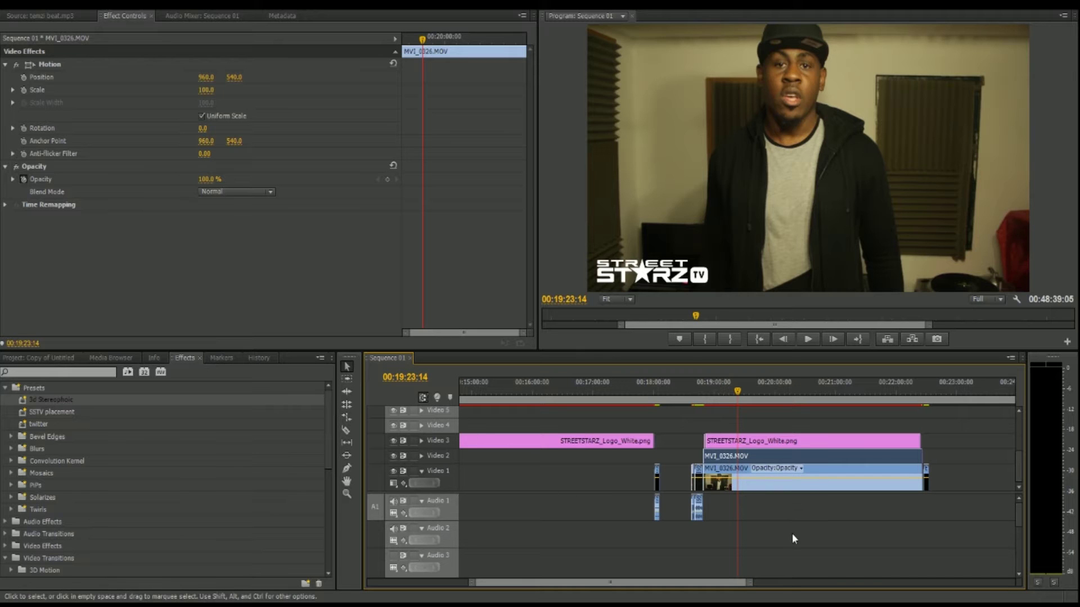
pyautogui.click(392, 441)
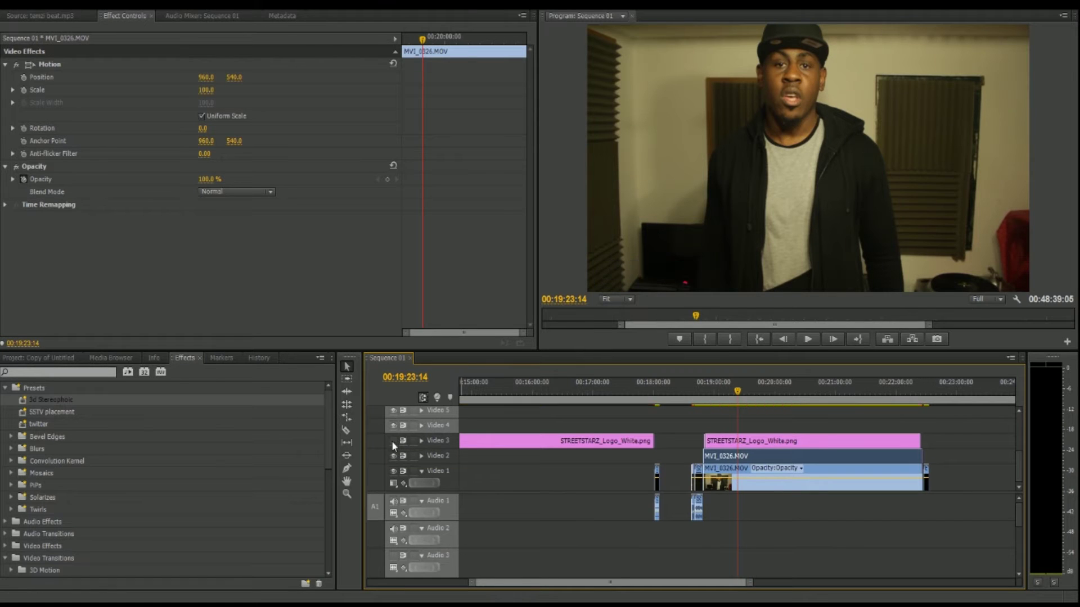
pyautogui.click(391, 441)
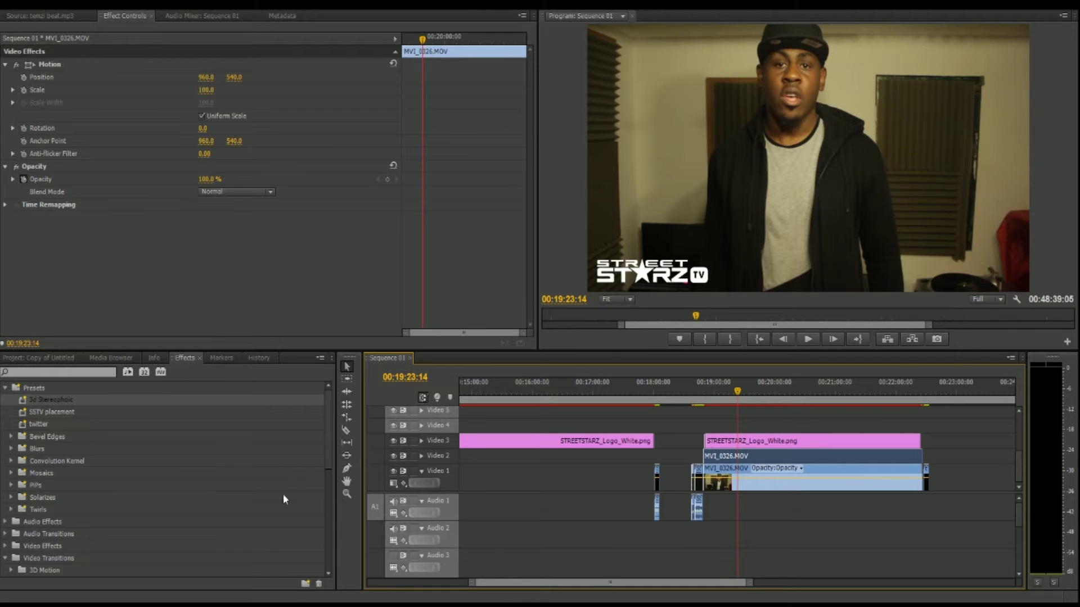
# Step: Apply the 3d Stereophonic preset to the upper and lower MVI_0326 clips
pyautogui.click(36, 403)
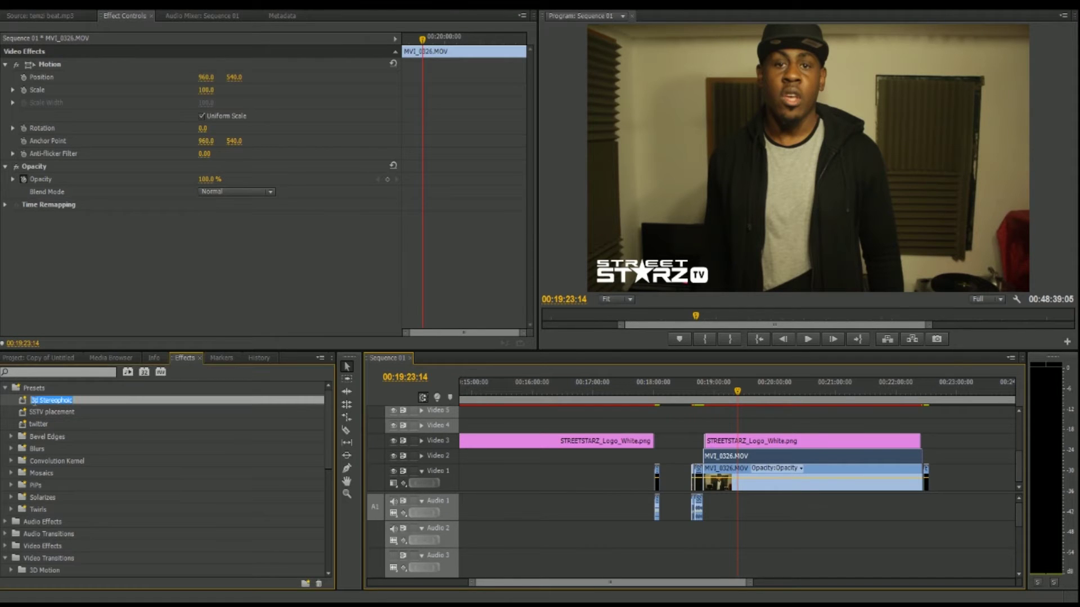
pyautogui.moveTo(24, 404); pyautogui.dragTo(734, 467)
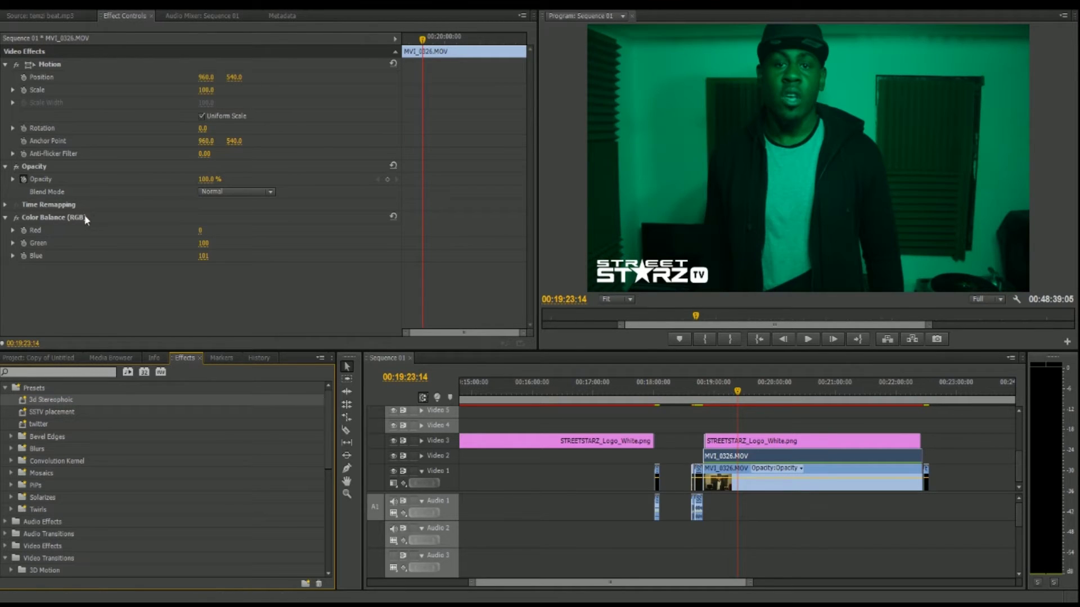
pyautogui.click(806, 456)
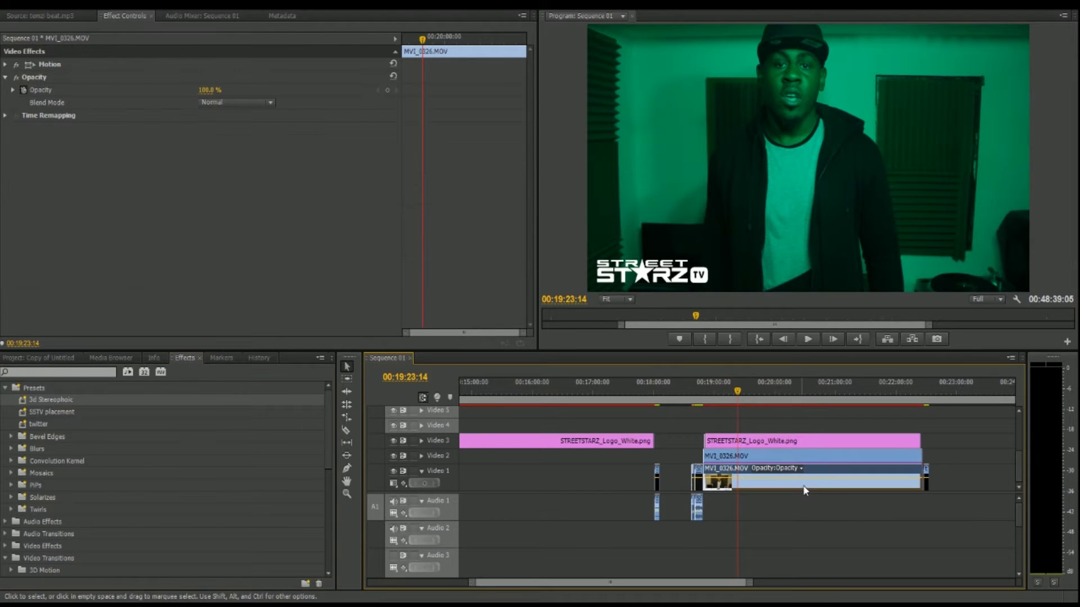
pyautogui.moveTo(33, 398); pyautogui.dragTo(802, 488)
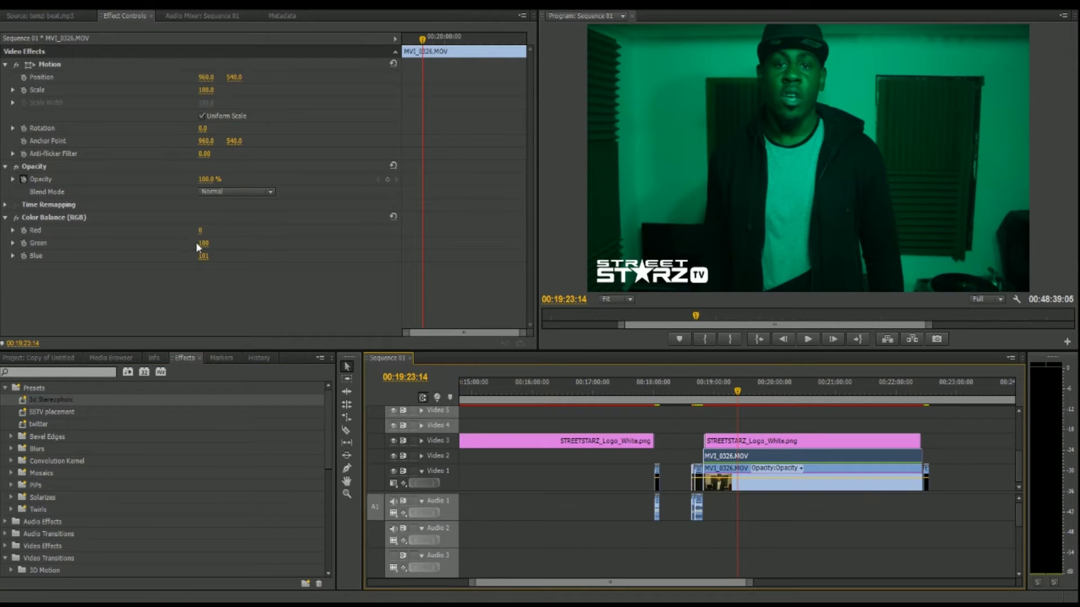
# Step: Set the upper clip's Color Balance Red to 100
pyautogui.click(200, 230)
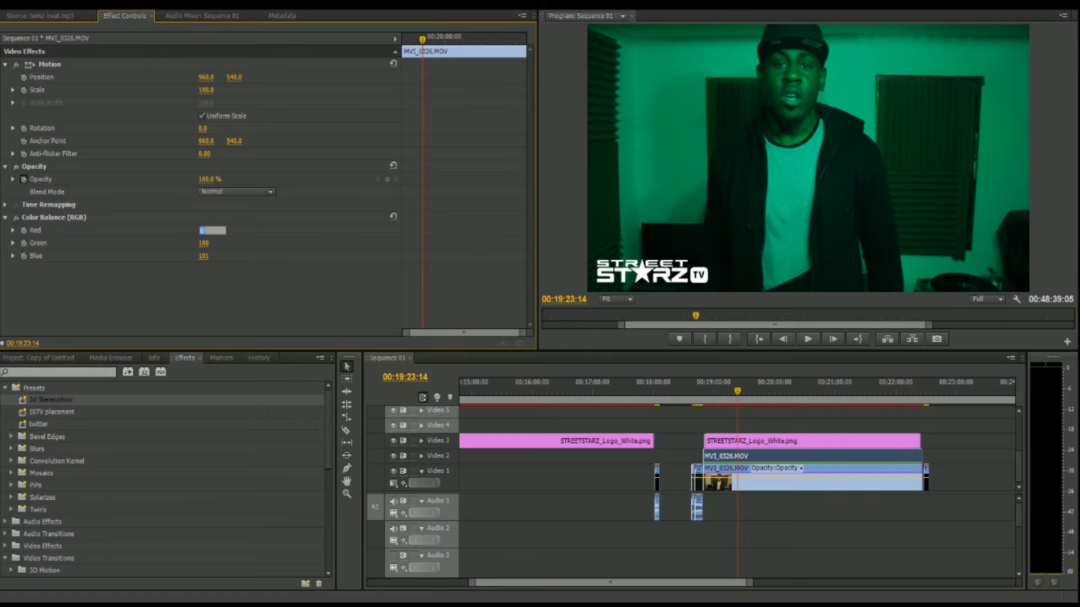
pyautogui.write('100')
pyautogui.click(204, 256)
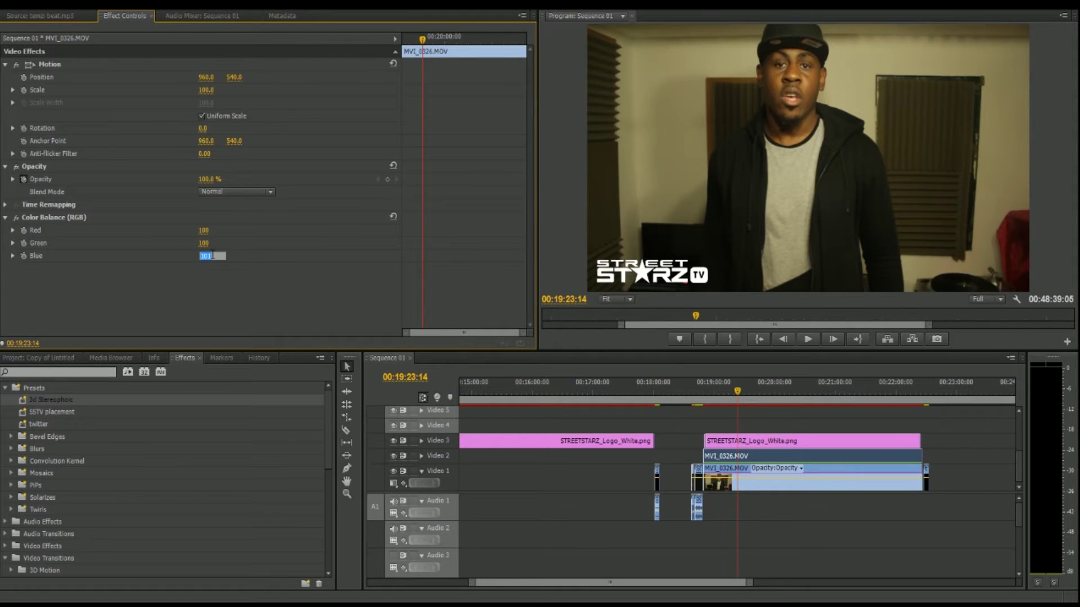
# Step: Finish Blue at 0, then set the other clip's Color Balance Green to 0
pyautogui.write('0')
pyautogui.press('Return')
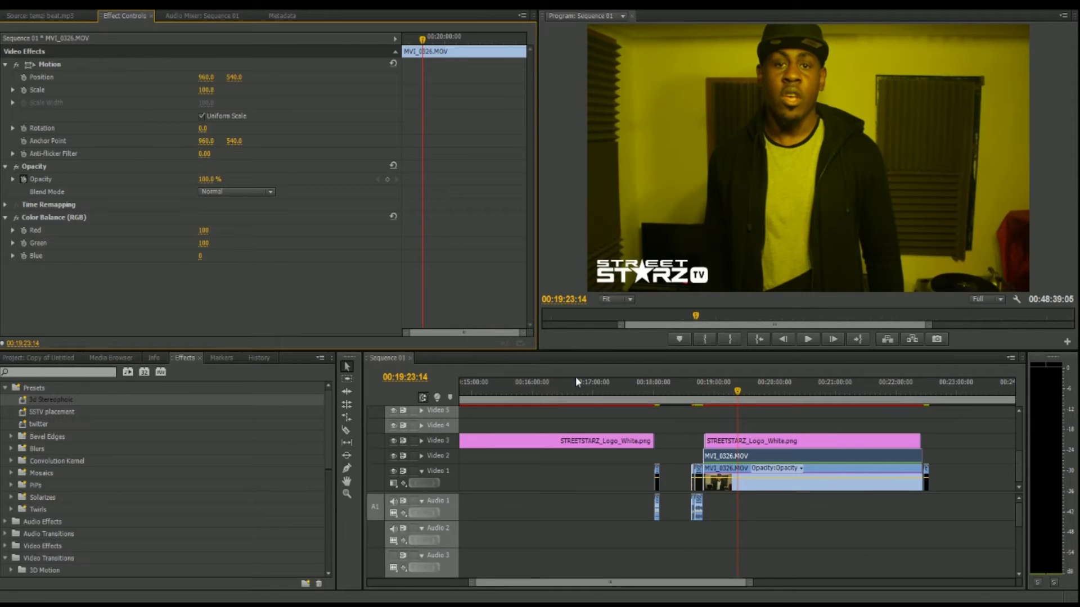
pyautogui.click(732, 456)
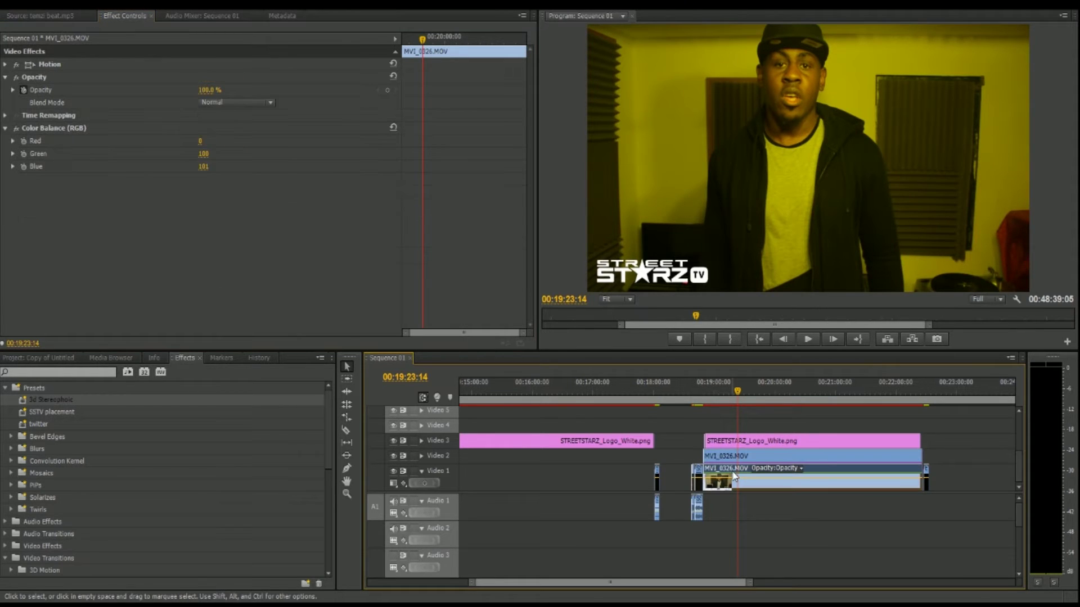
pyautogui.click(206, 154)
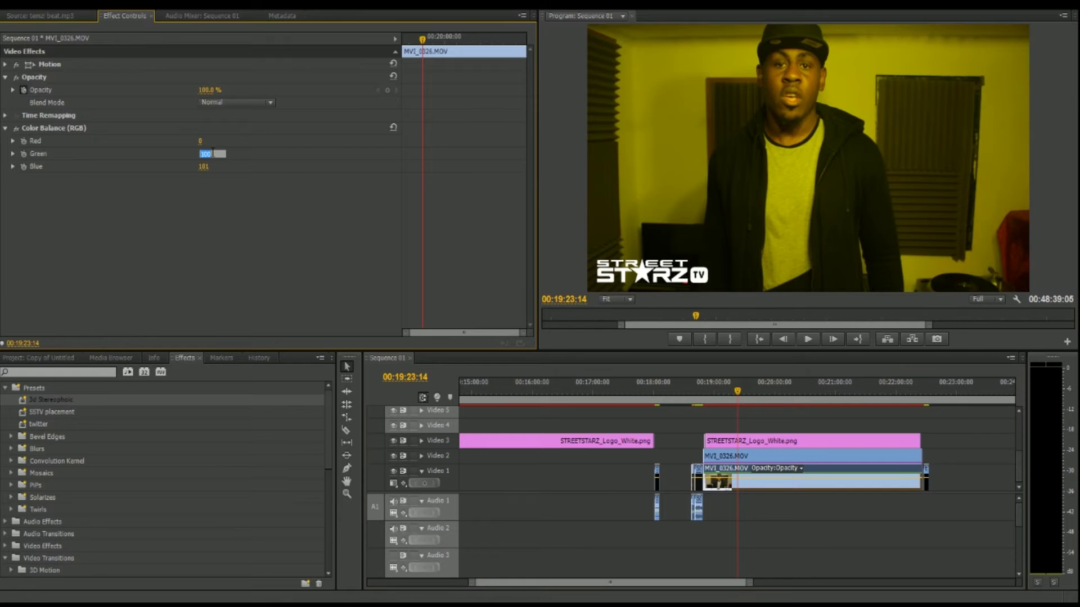
pyautogui.write('0')
pyautogui.press('Return')
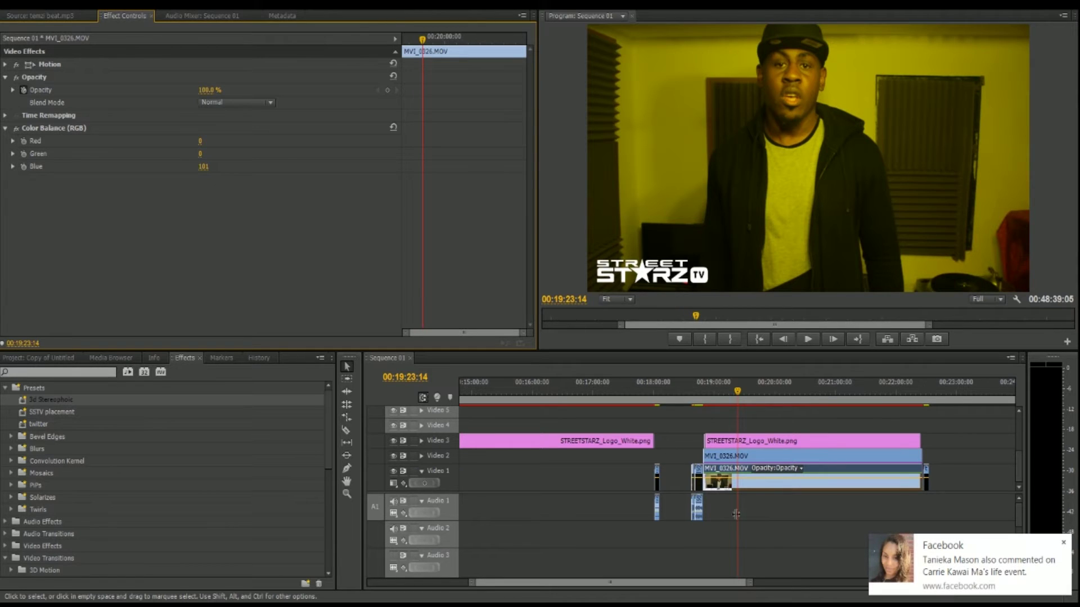
# Step: Set the upper MVI_0326 clip's Opacity blend mode to Linear Dodge (Add)
pyautogui.click(777, 457)
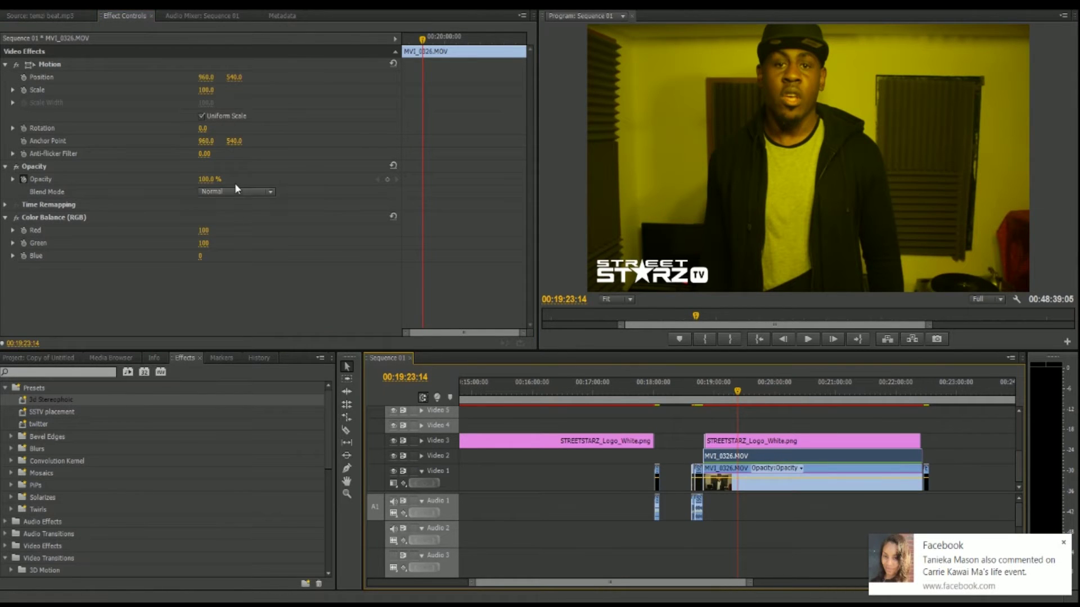
pyautogui.click(233, 191)
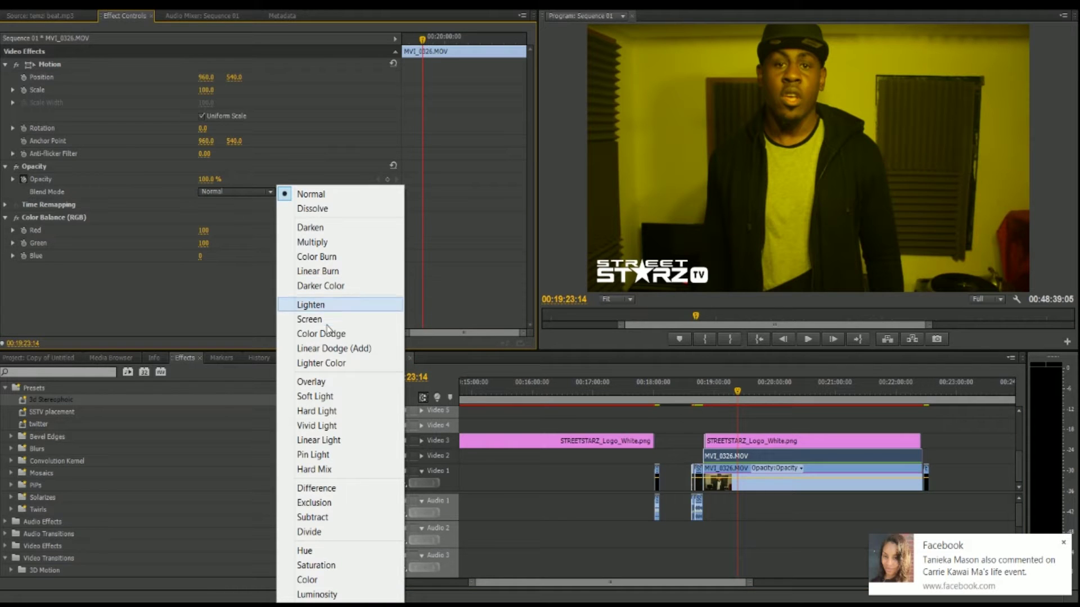
pyautogui.click(337, 349)
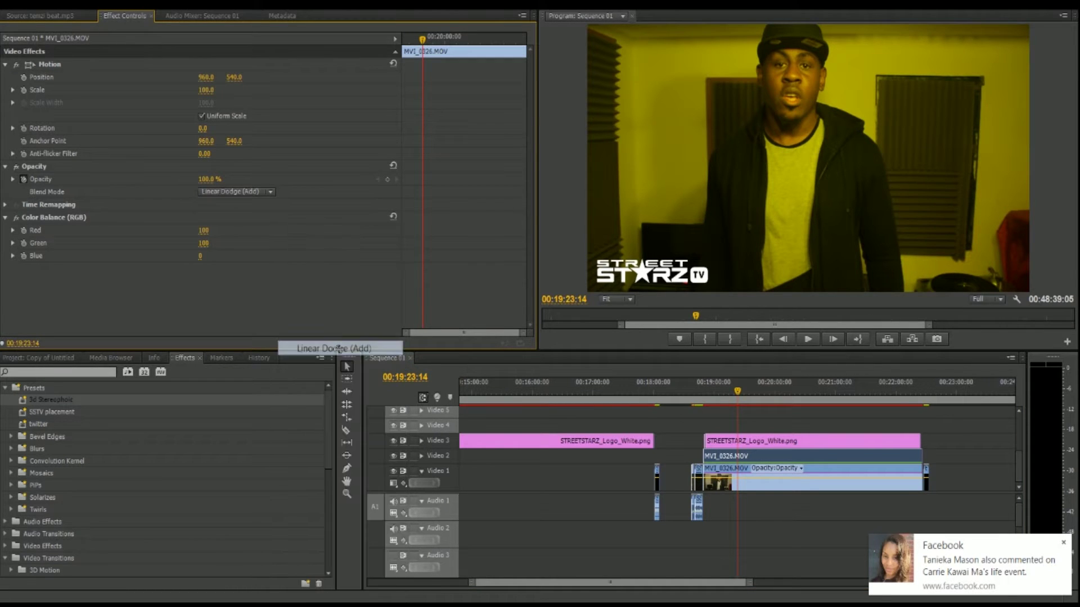
# Step: Set the upper clip's Motion Scale to 105 and dismiss the Facebook notification
pyautogui.click(213, 90)
pyautogui.write('105')
pyautogui.press('Return')
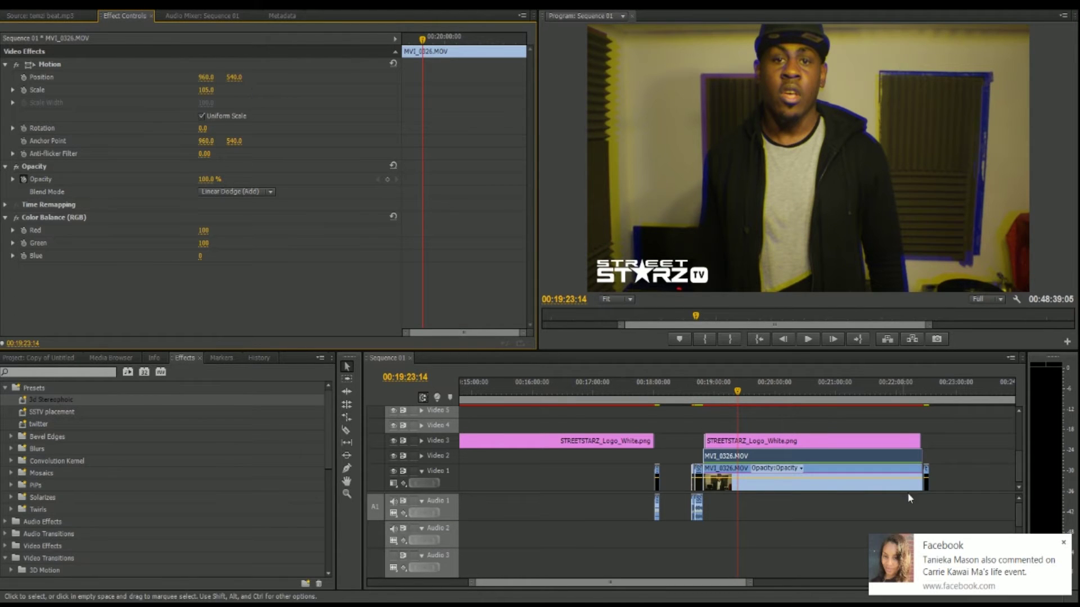
pyautogui.click(1064, 542)
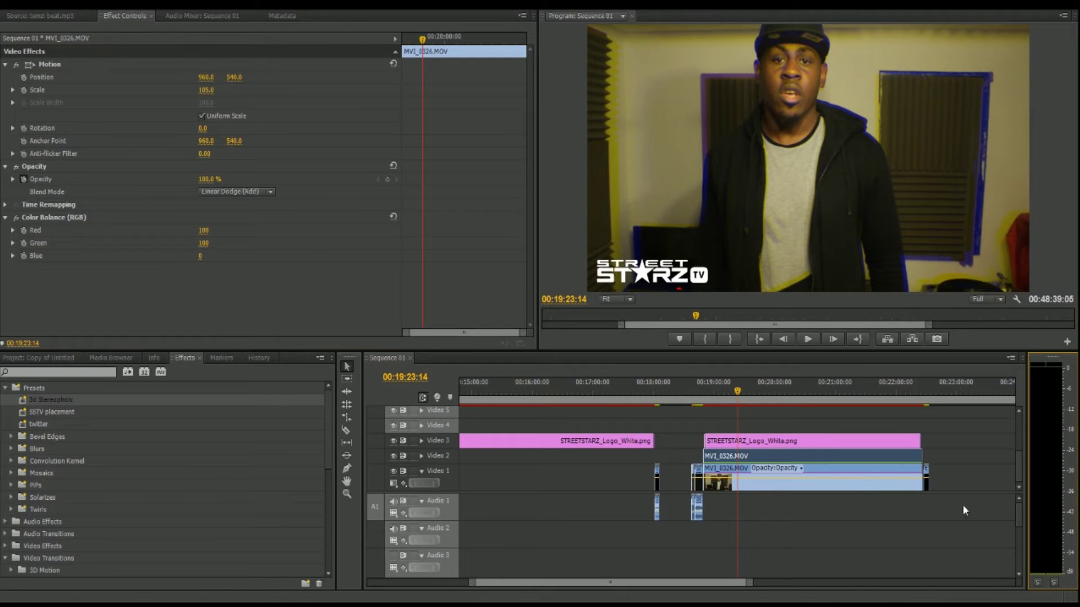
# Step: Play the sequence briefly, then stop, to preview the yellow and blue fringe
pyautogui.click(811, 339)
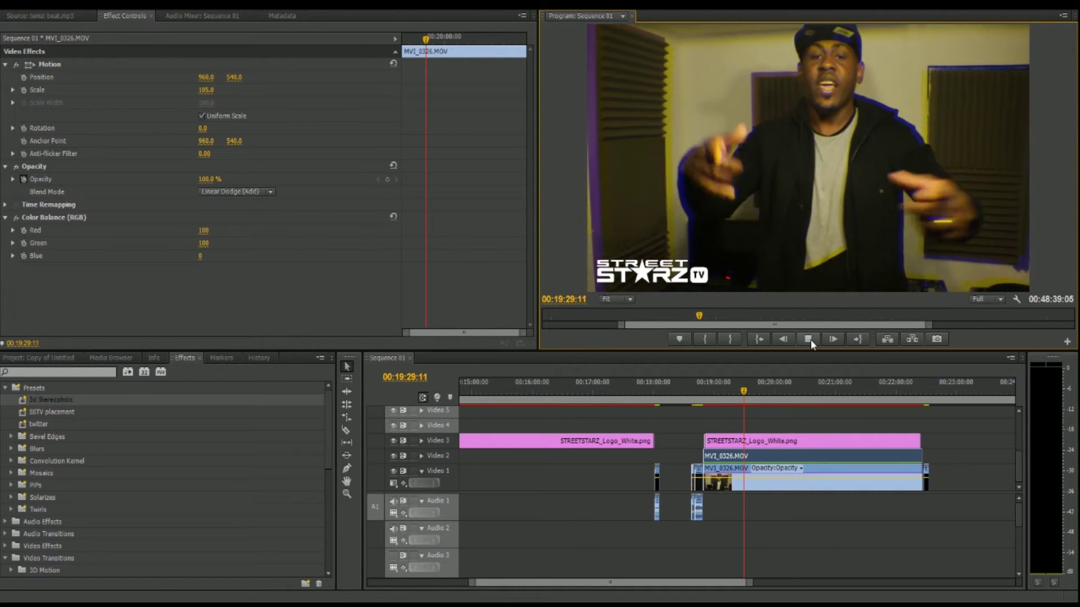
pyautogui.click(808, 339)
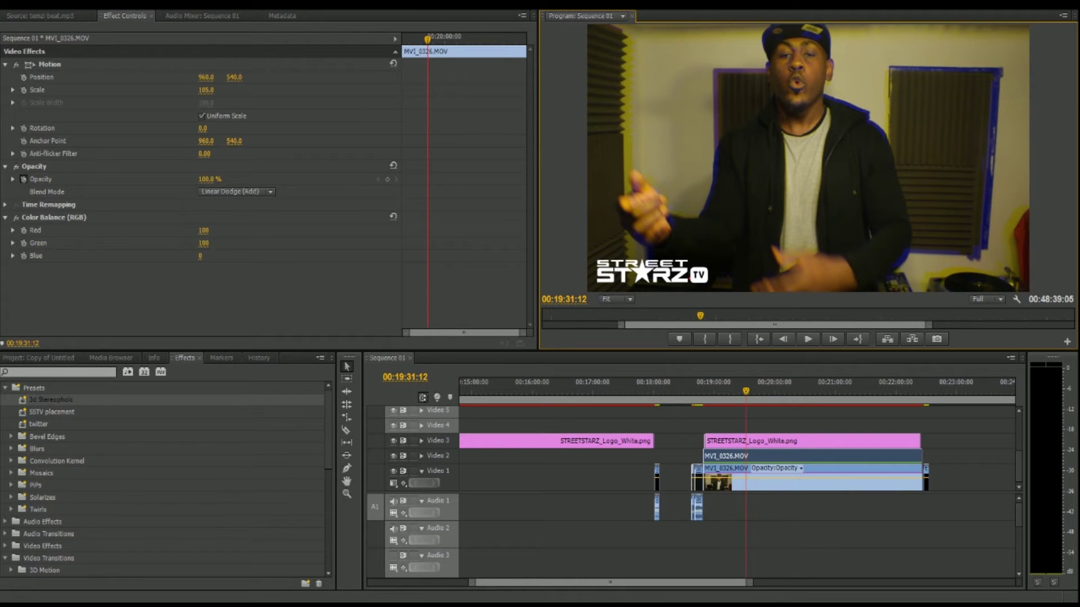
# Step: Set the upper clip's Color Balance to Red 0, Green 0, Blue 100
pyautogui.click(206, 243)
pyautogui.write('0')
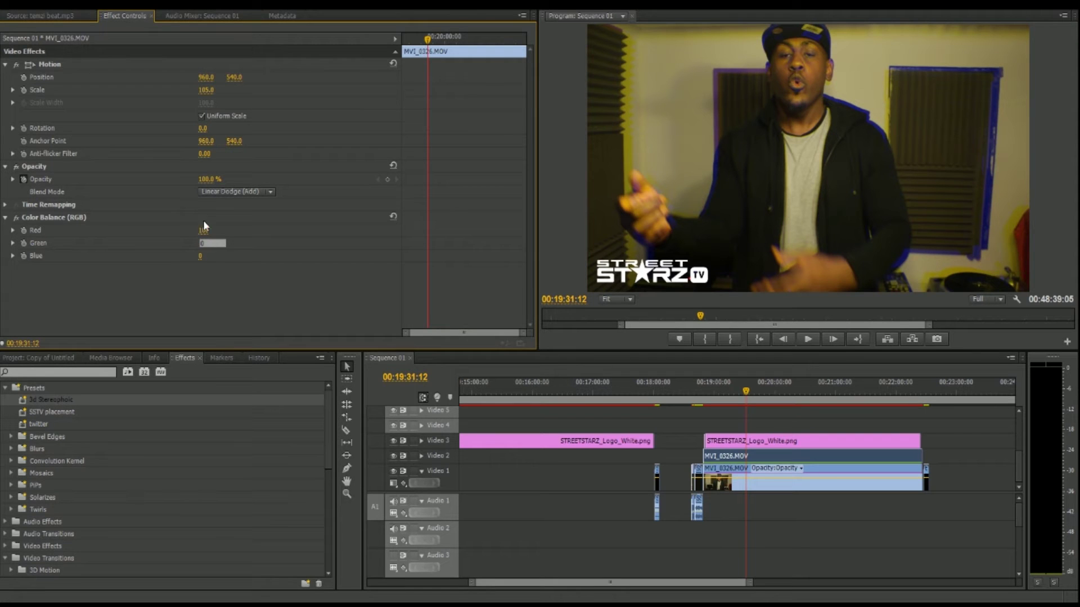
pyautogui.press('Return')
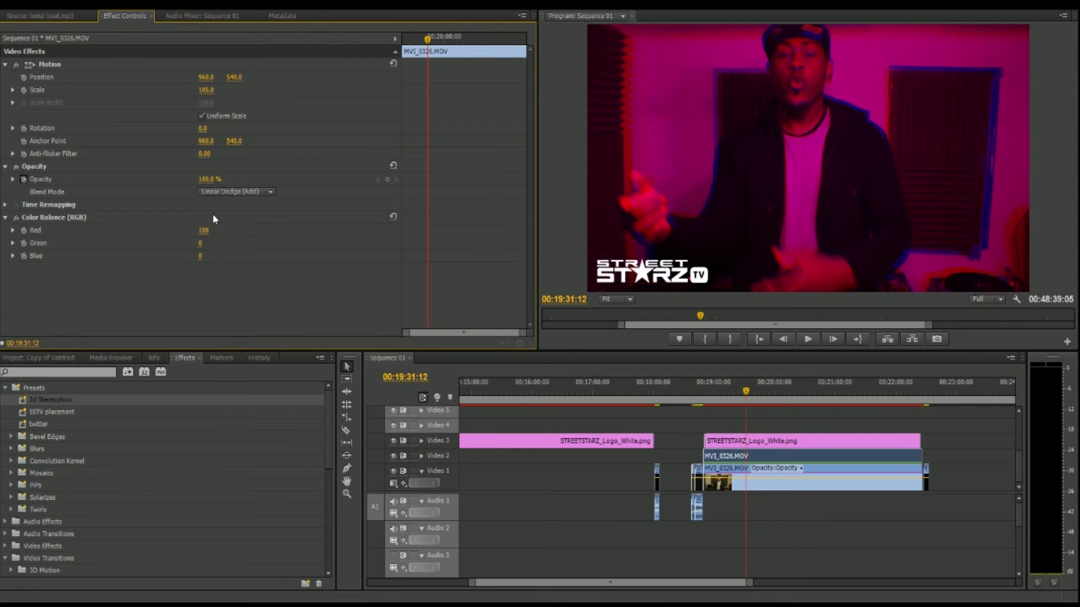
pyautogui.click(199, 231)
pyautogui.write('0')
pyautogui.click(213, 255)
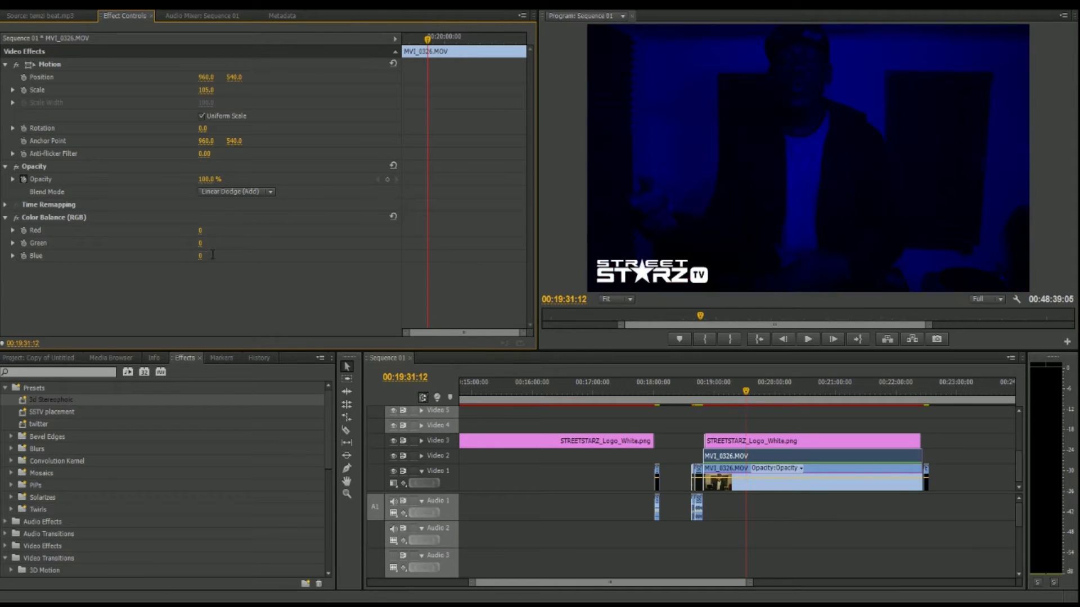
pyautogui.write('1000')
pyautogui.press('Return')
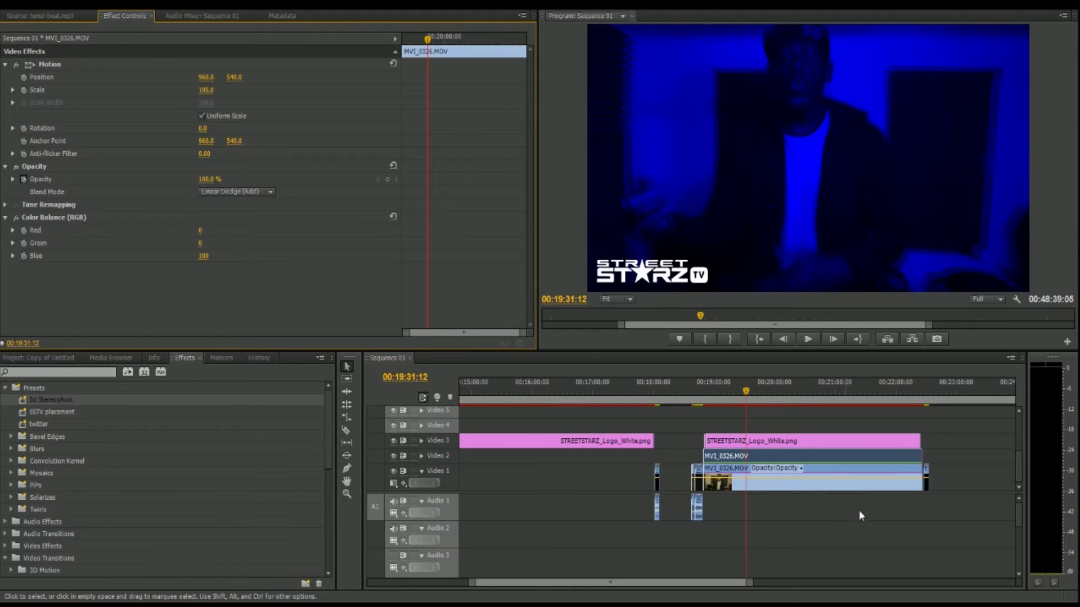
# Step: Set the lower clip to Red 100, Green 100, Blue 0 and preview playback
pyautogui.click(822, 456)
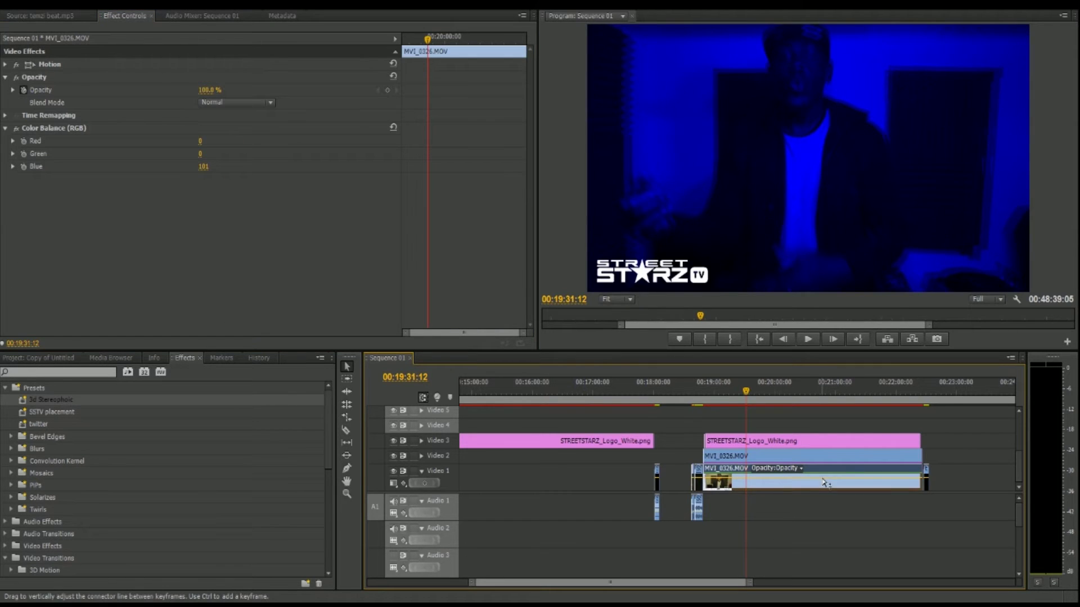
pyautogui.click(206, 166)
pyautogui.write('0')
pyautogui.click(202, 142)
pyautogui.write('100')
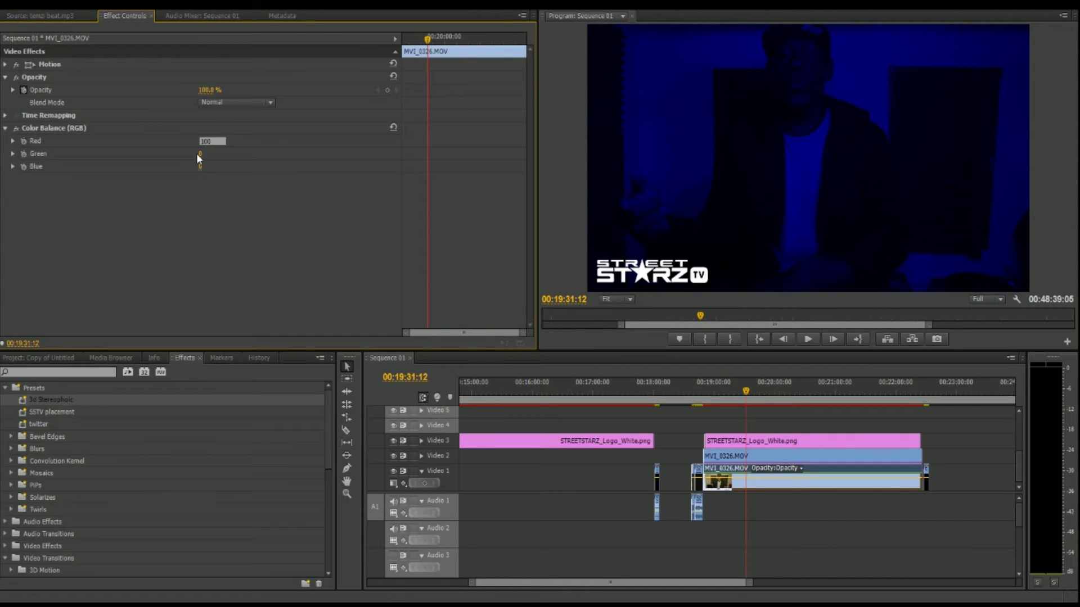
pyautogui.click(200, 154)
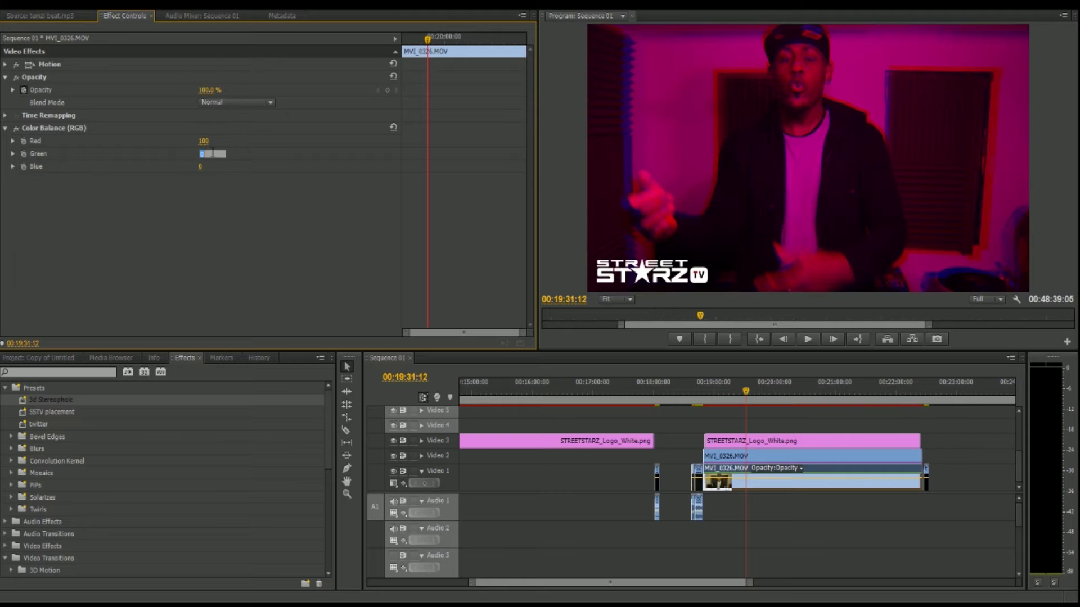
pyautogui.write('100')
pyautogui.press('Return')
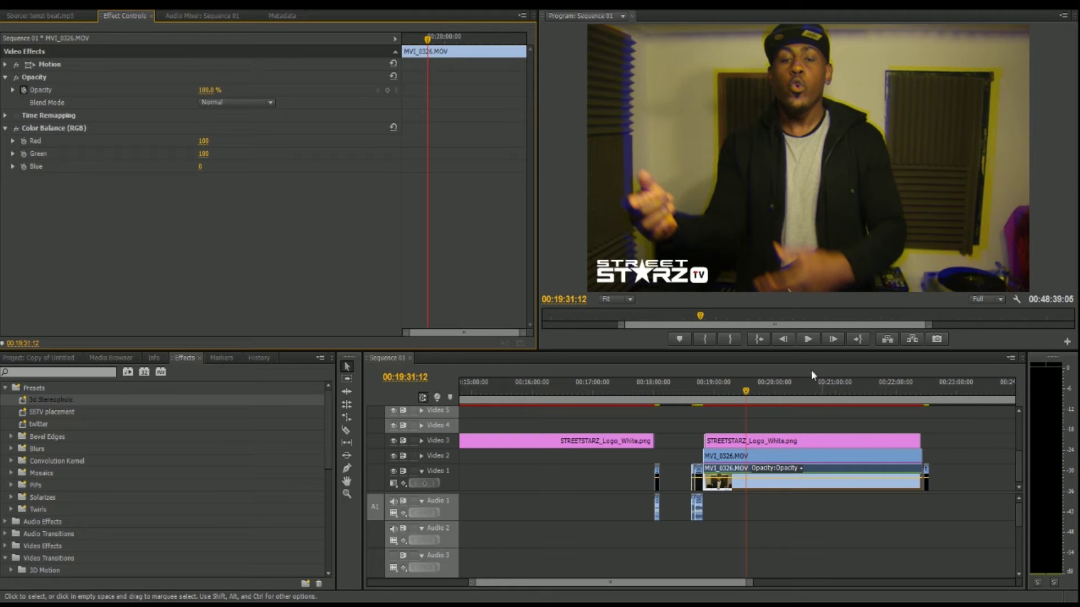
pyautogui.click(807, 339)
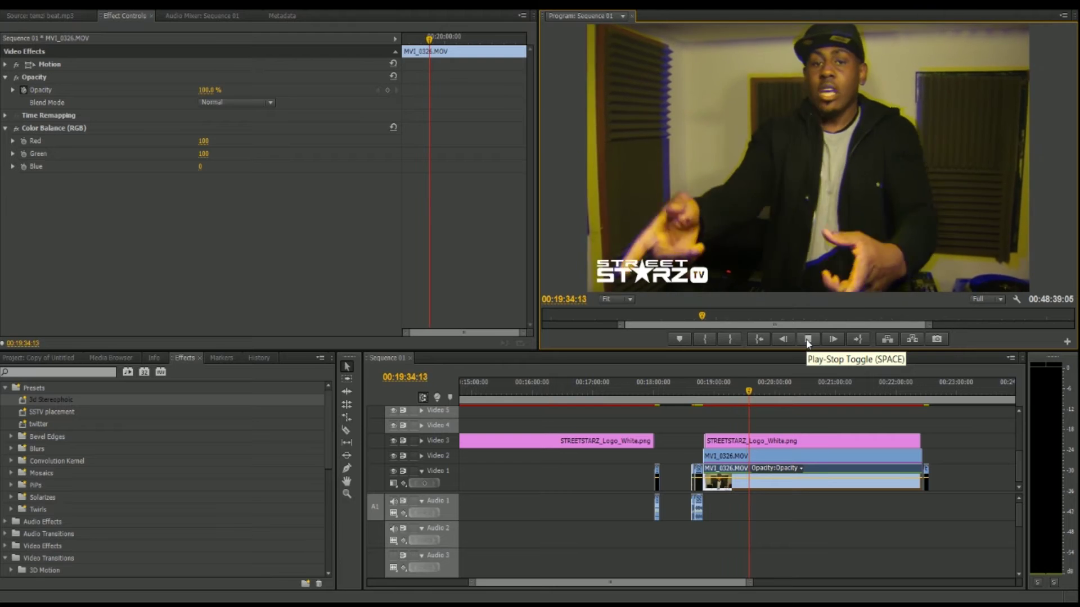
pyautogui.click(808, 340)
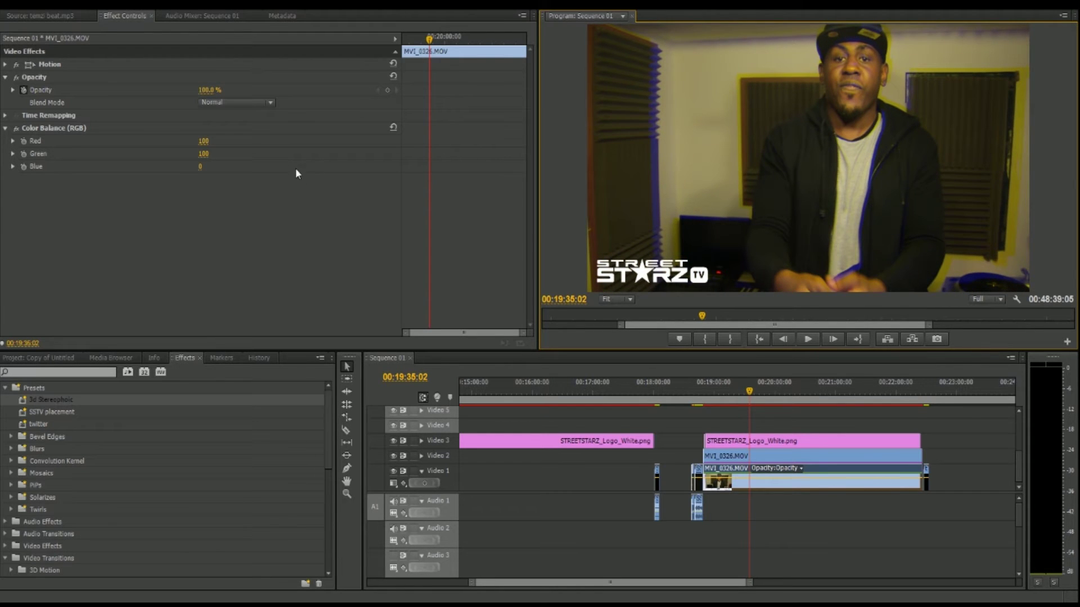
# Step: Set the base clip's Color Balance Green to 0
pyautogui.click(206, 152)
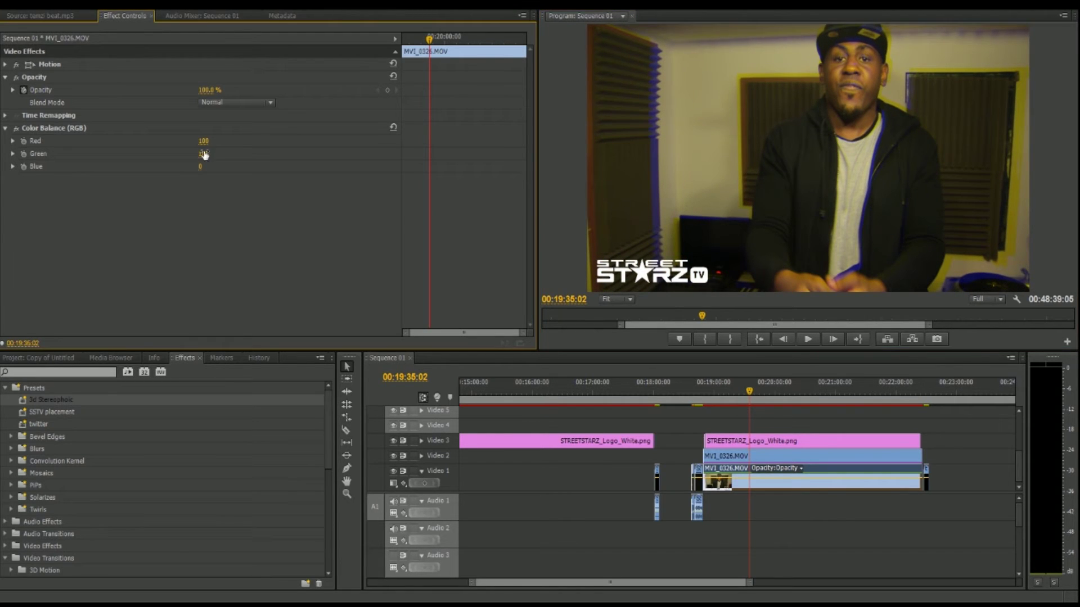
pyautogui.click(207, 154)
pyautogui.write('0')
pyautogui.press('Return')
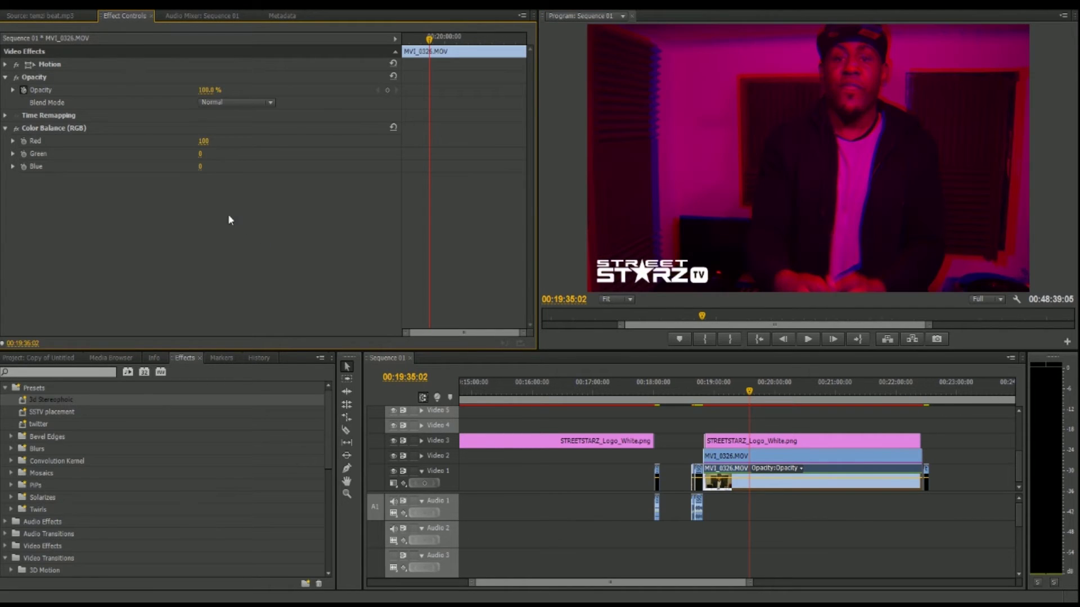
# Step: Set the Linear Dodge duplicate's Color Balance Red to 100
pyautogui.click(763, 456)
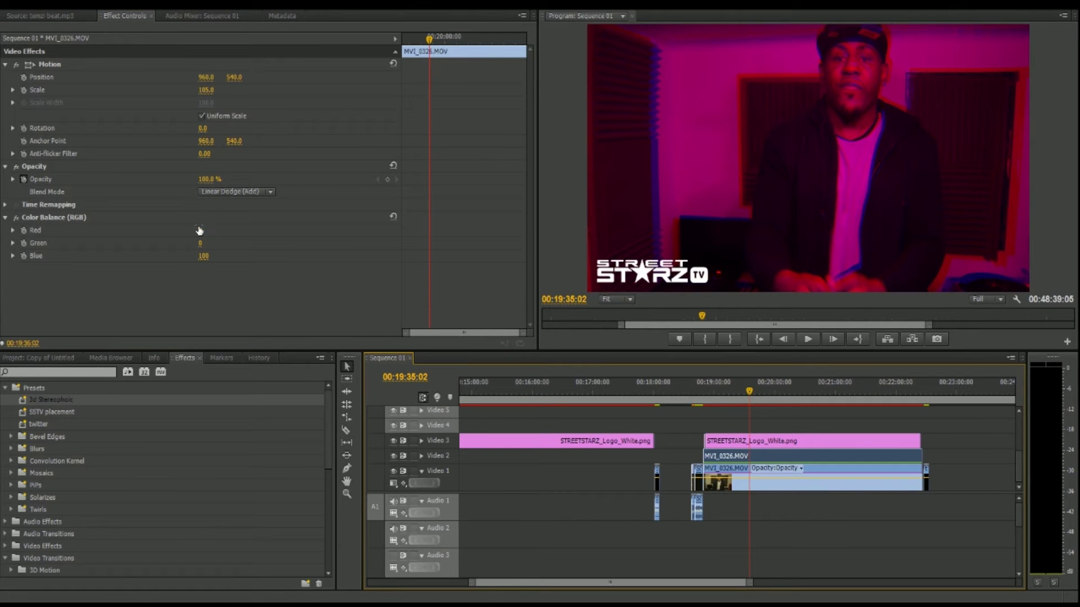
pyautogui.click(199, 230)
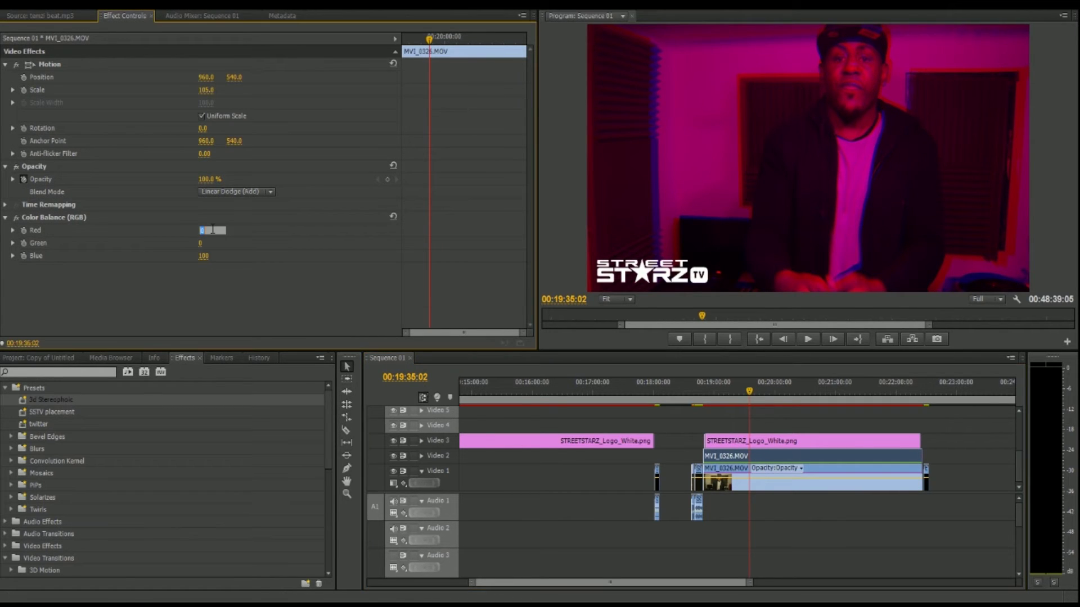
pyautogui.write('100')
pyautogui.press('Return')
# Step: Set the base clip's Color Balance Red to 0
pyautogui.click(786, 456)
pyautogui.click(211, 142)
pyautogui.write('0')
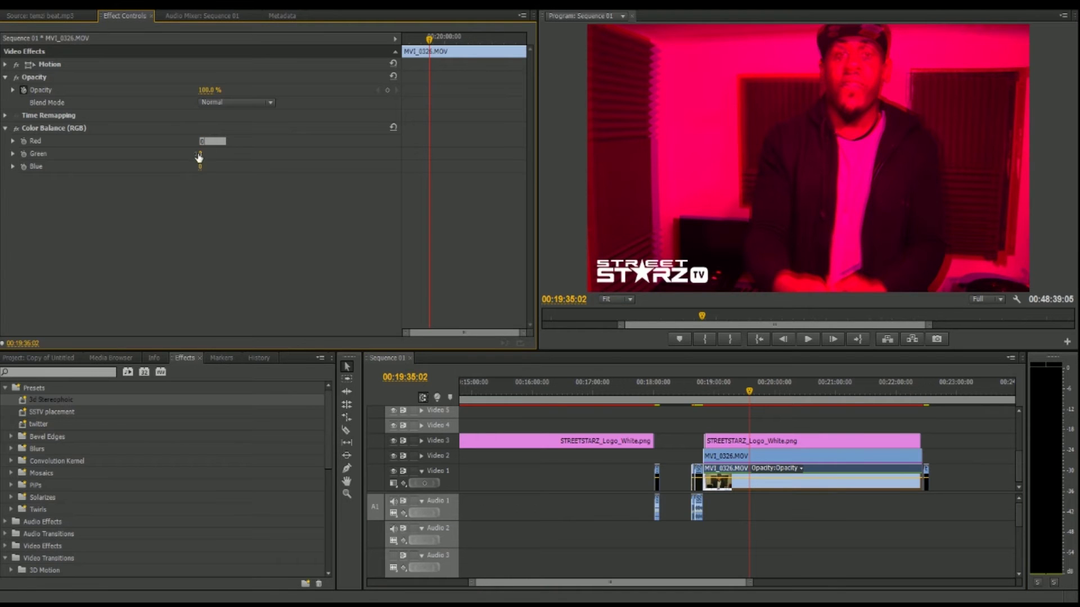
pyautogui.click(213, 153)
# Step: Set the base clip's Green to 100 and play to preview the green-magenta fringe
pyautogui.write('100')
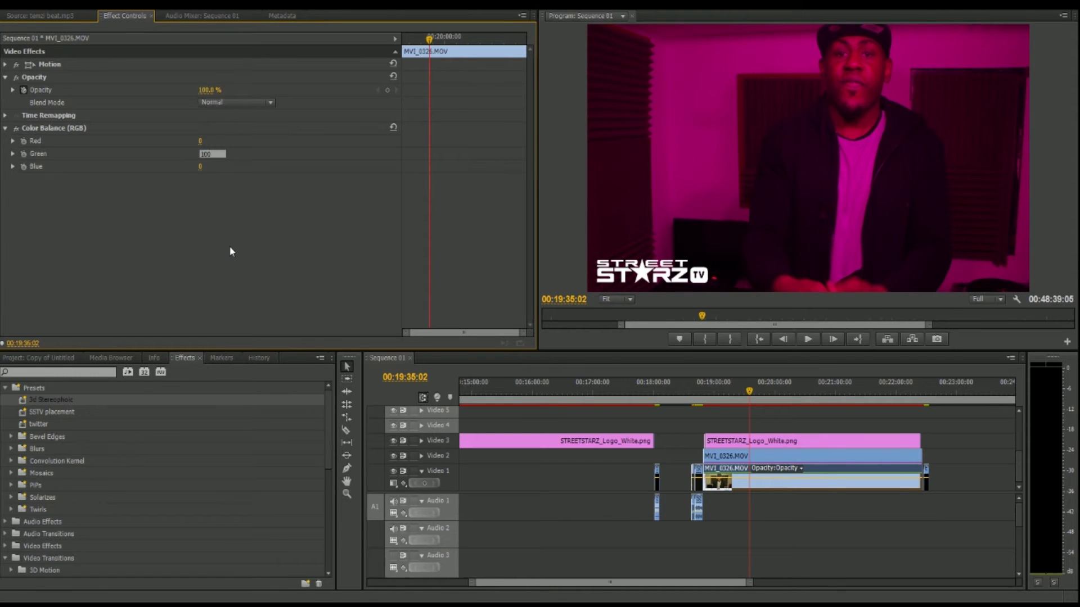
pyautogui.click(230, 249)
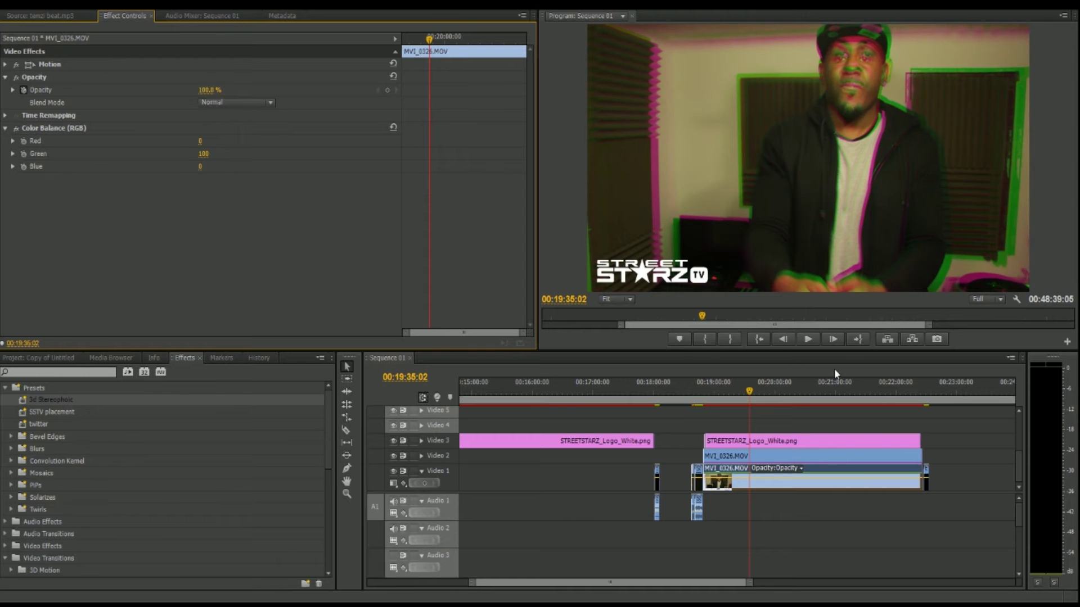
pyautogui.click(811, 341)
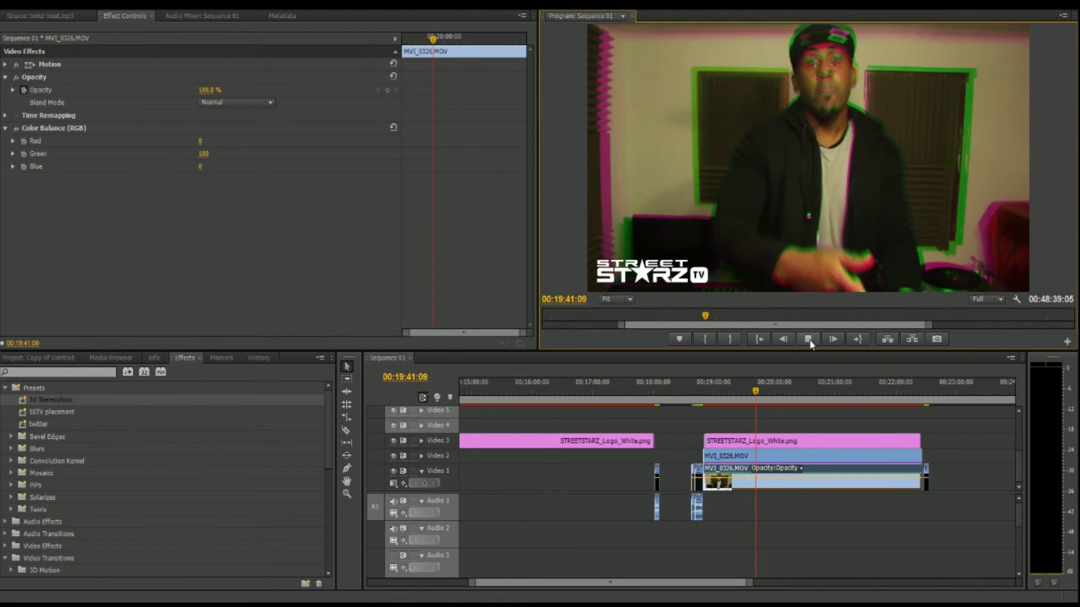
pyautogui.click(809, 341)
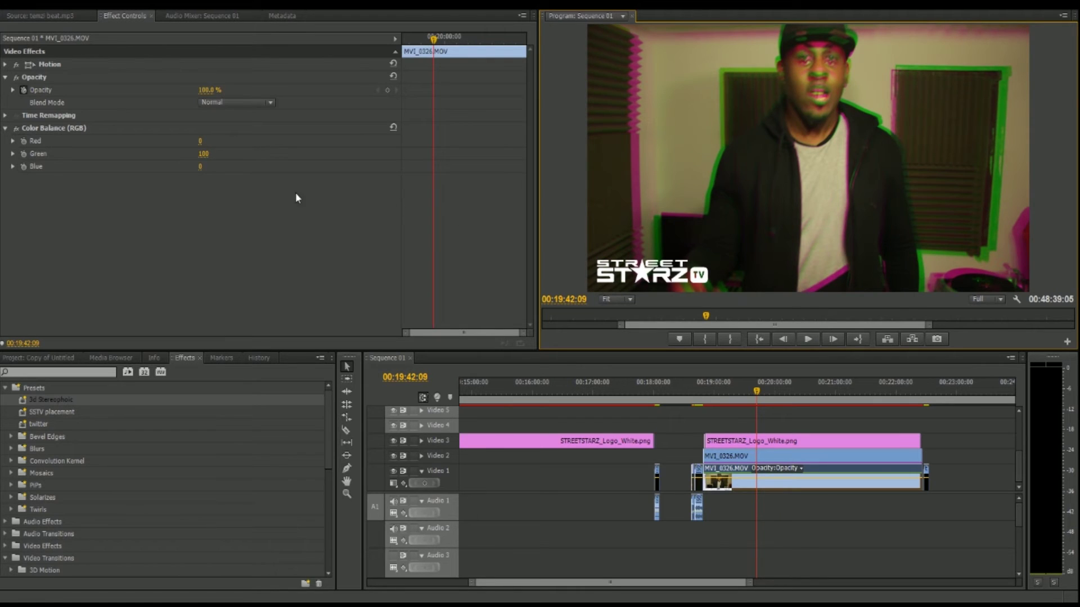
# Step: Set the base clip's Color Balance to Red 100, Green 0
pyautogui.click(200, 142)
pyautogui.write('100')
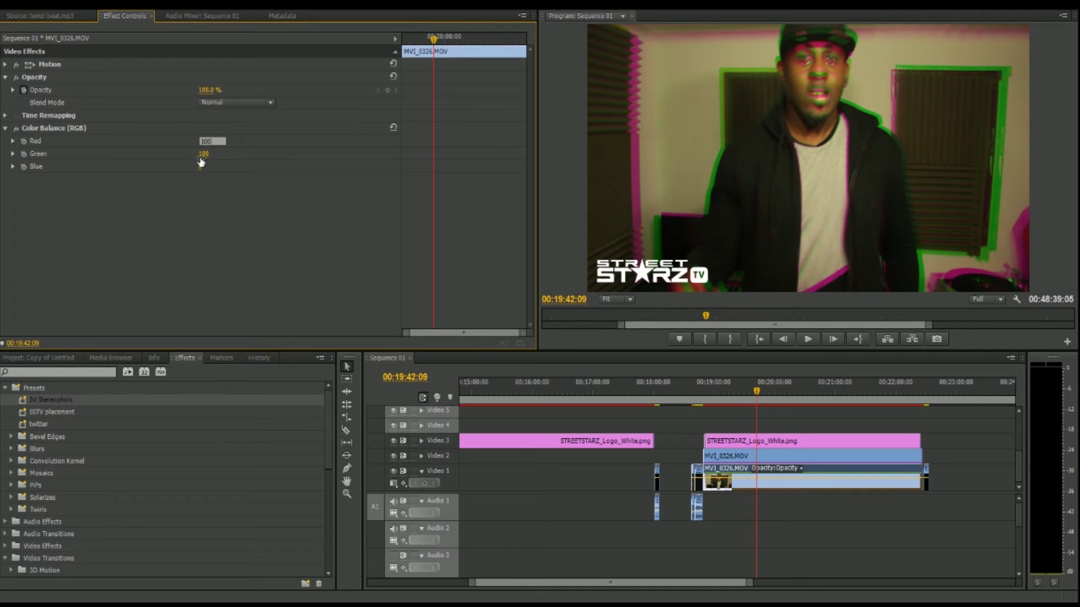
pyautogui.click(212, 153)
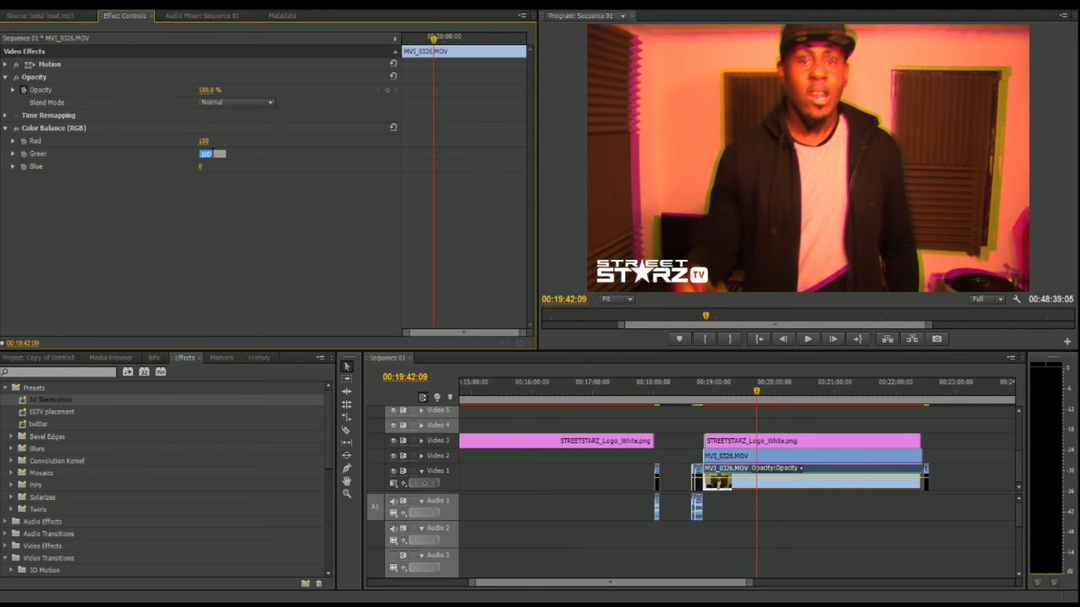
pyautogui.write('0')
pyautogui.press('Return')
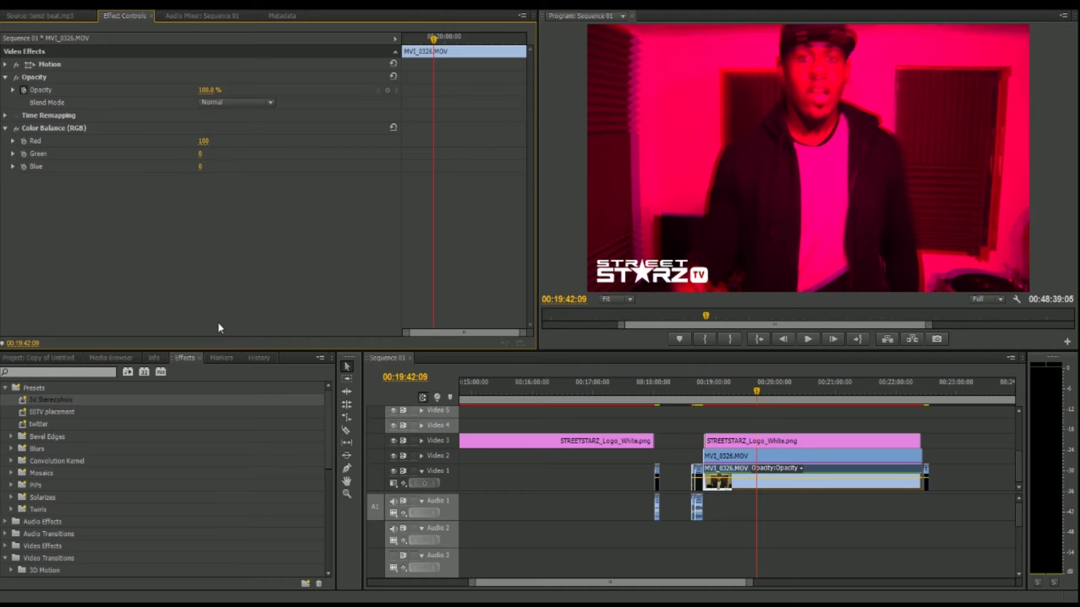
# Step: Set the Linear Dodge duplicate's Color Balance to Red 0, Green 100
pyautogui.click(791, 467)
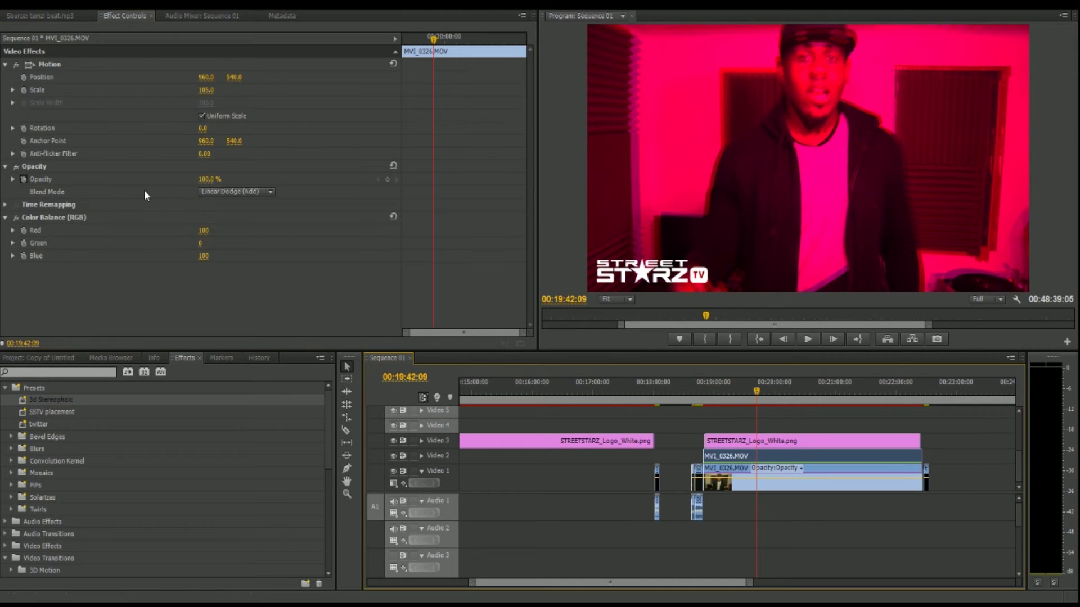
pyautogui.click(205, 231)
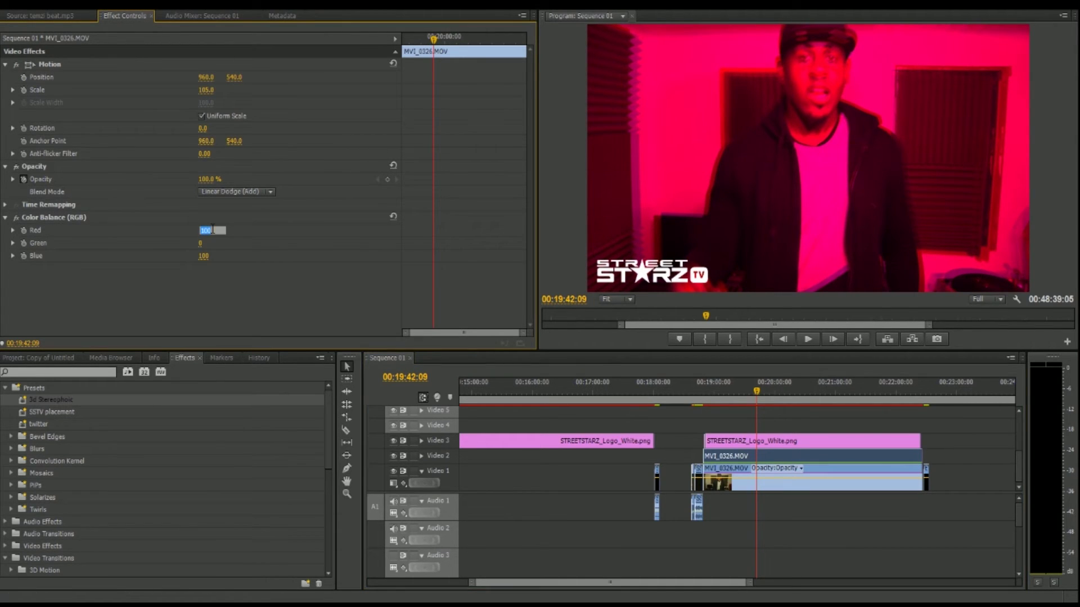
pyautogui.write('0')
pyautogui.click(201, 244)
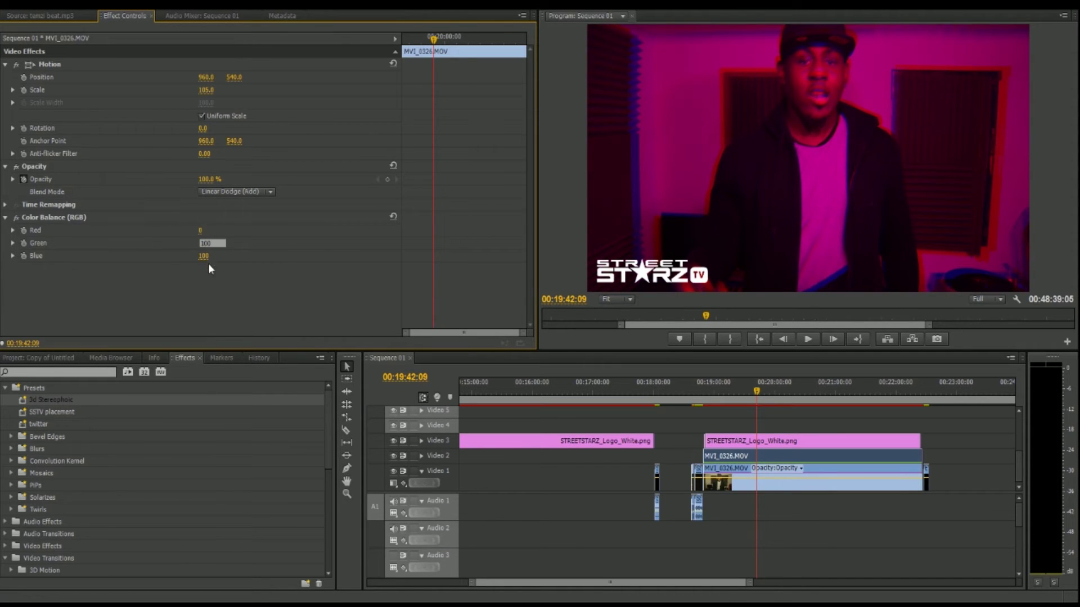
pyautogui.press('Return')
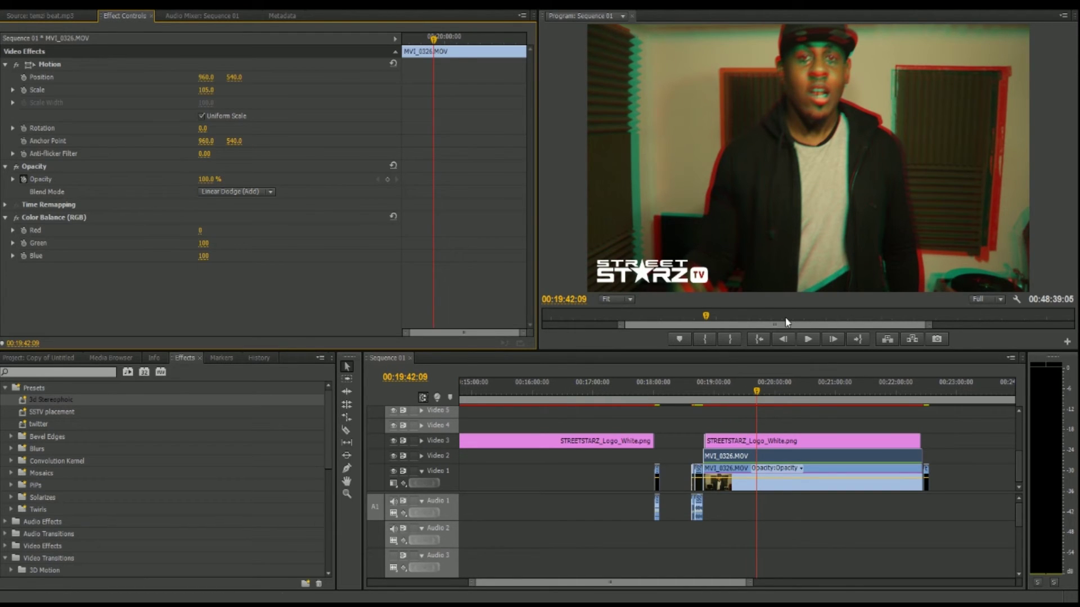
# Step: Play a few seconds of the sequence, then stop, to review the red-cyan fringe
pyautogui.click(816, 340)
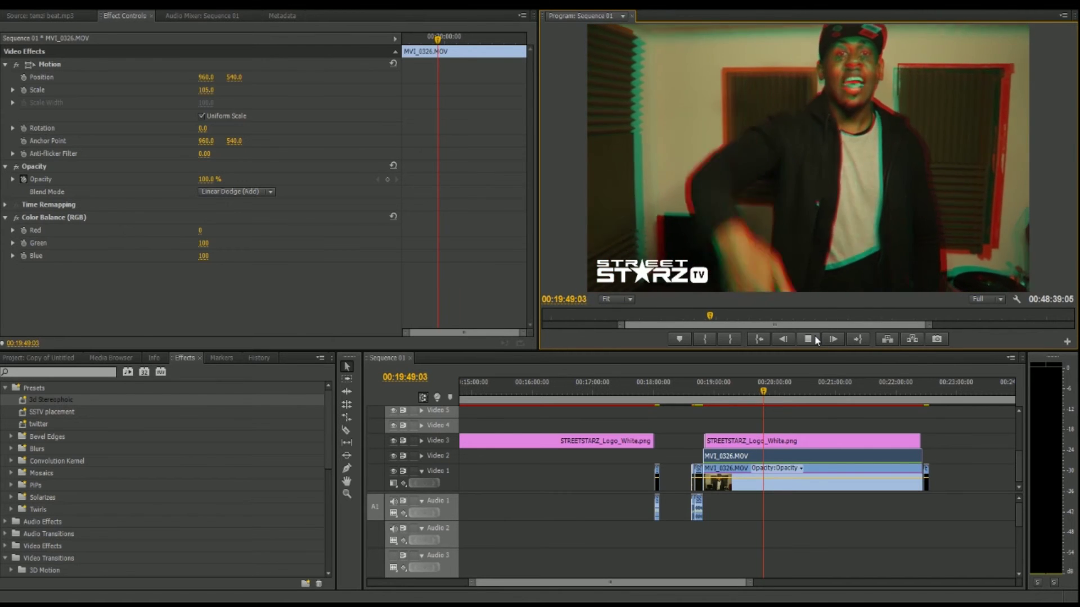
pyautogui.click(815, 335)
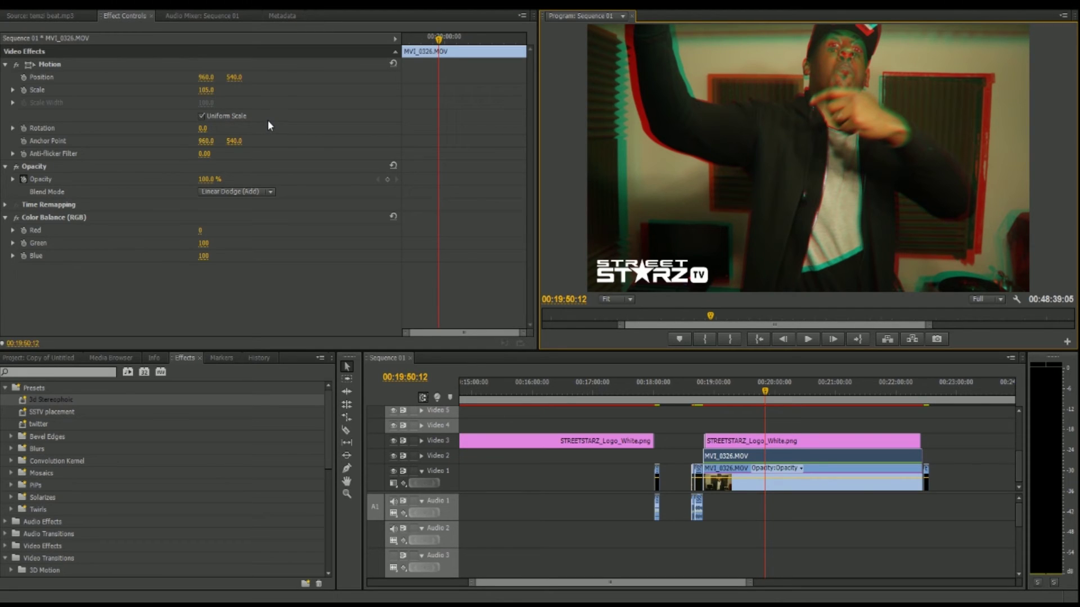
# Step: Set the duplicate's Scale to 103 and preview the offset
pyautogui.click(211, 90)
pyautogui.write('103')
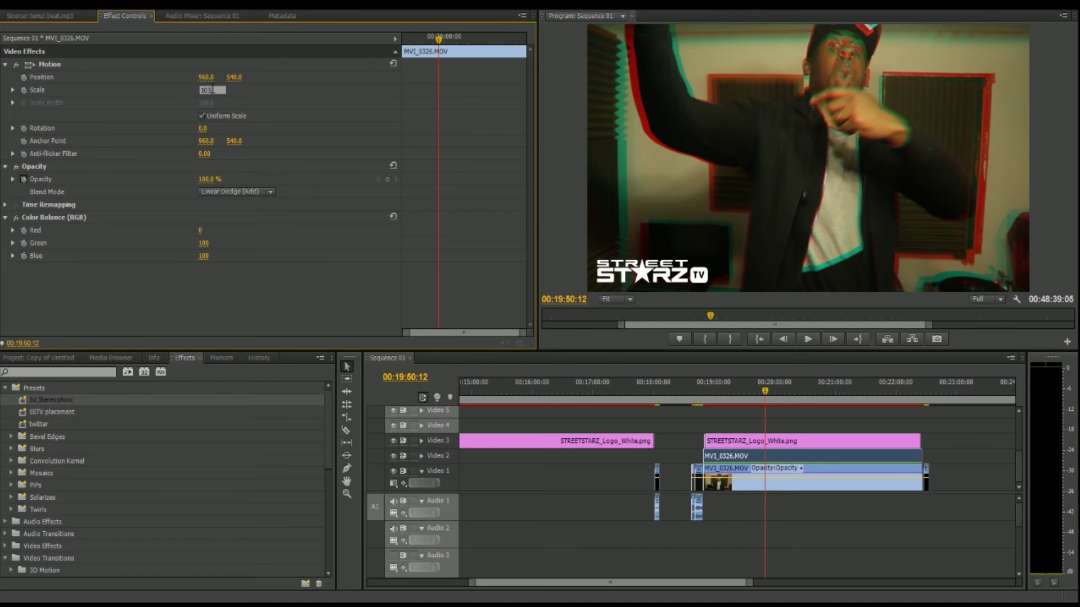
pyautogui.press('Return')
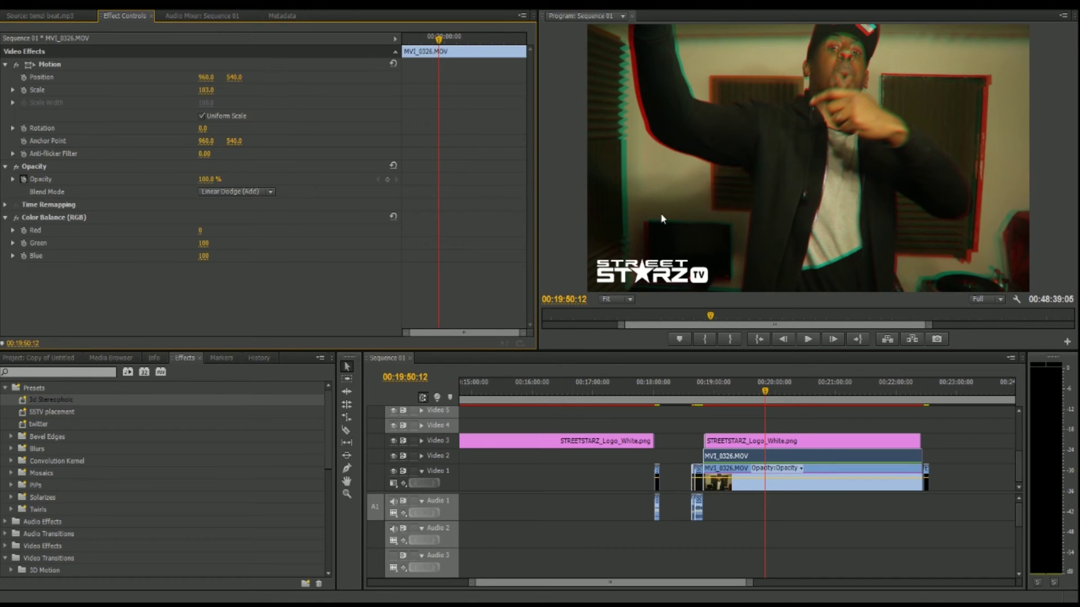
pyautogui.click(807, 341)
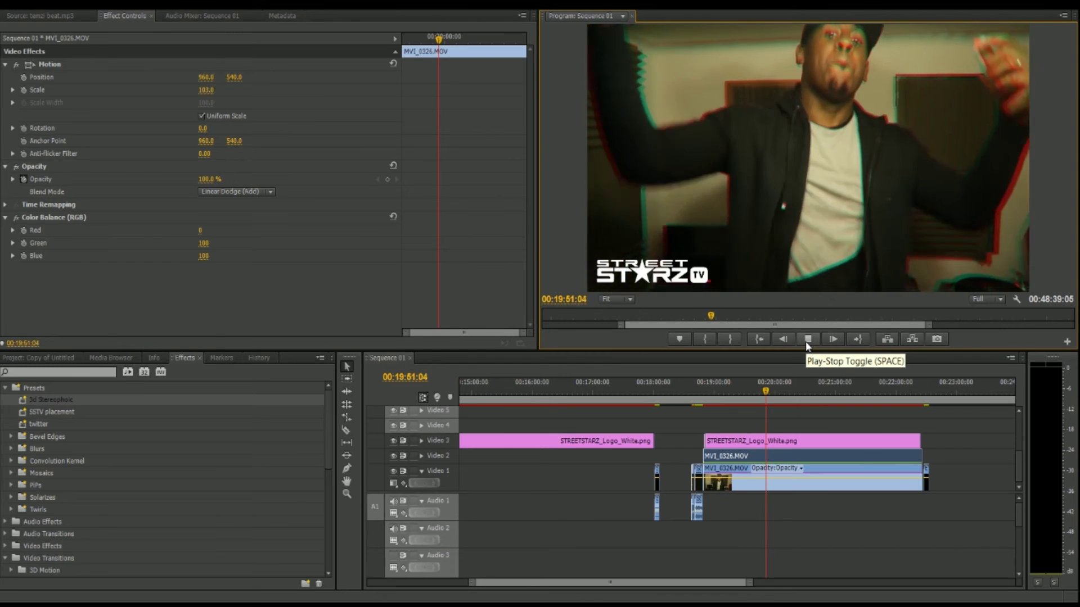
pyautogui.click(807, 341)
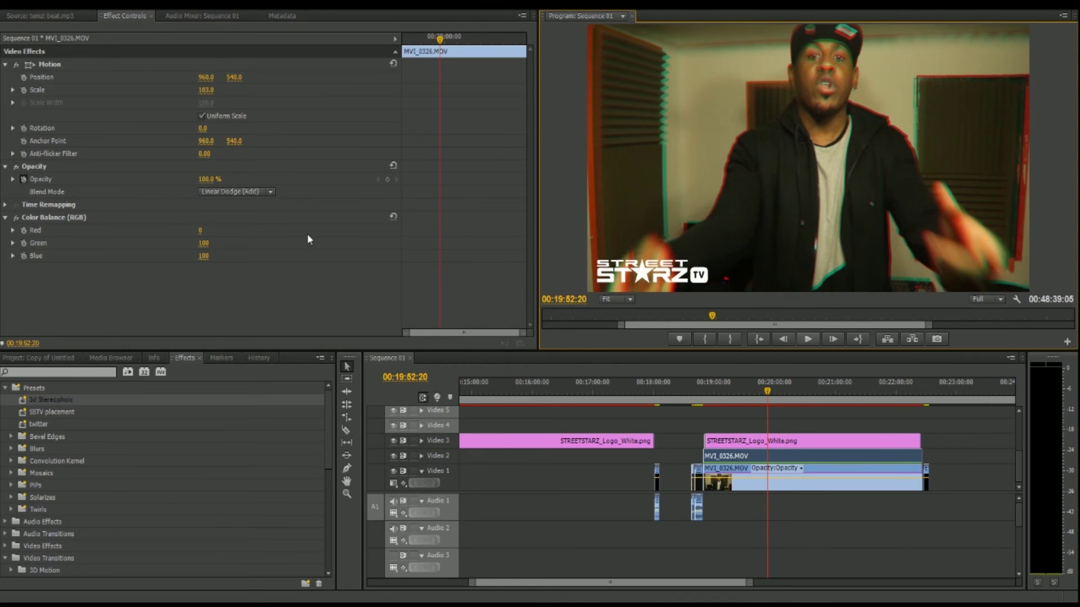
# Step: Change the duplicate's Scale to 101 and preview again
pyautogui.click(209, 90)
pyautogui.write('101')
pyautogui.press('Return')
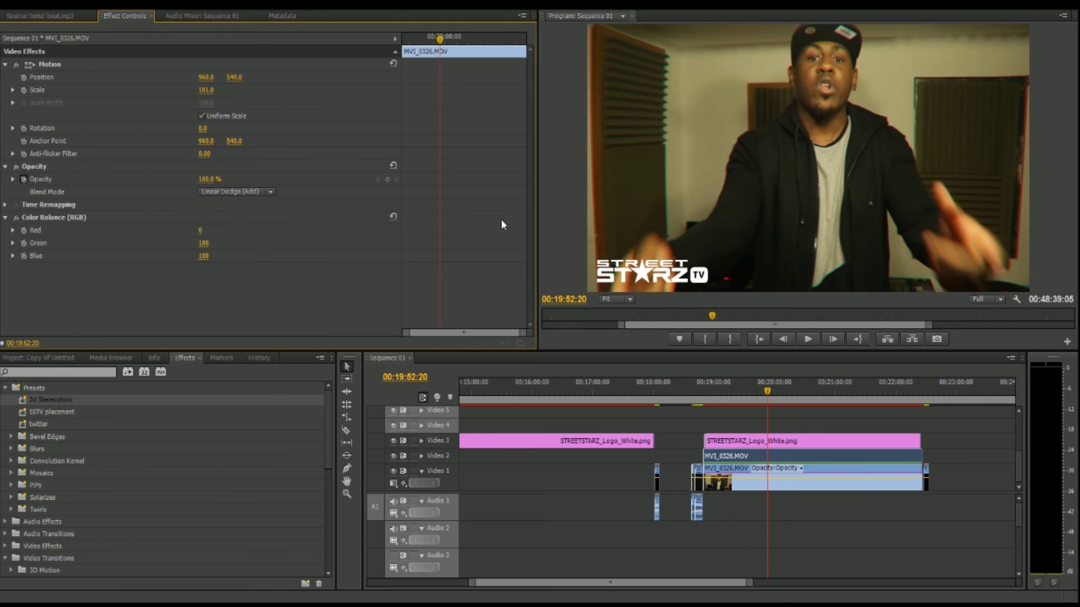
pyautogui.click(808, 340)
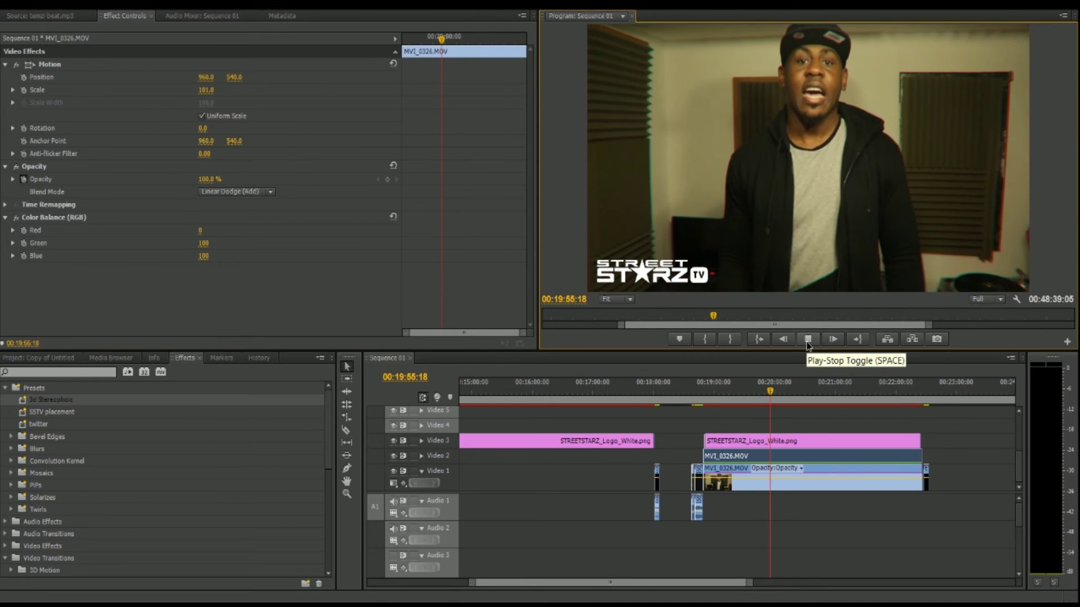
pyautogui.click(808, 341)
# Step: Settle the duplicate's Scale at 102 and play to review the thinner fringe
pyautogui.click(205, 90)
pyautogui.write('102')
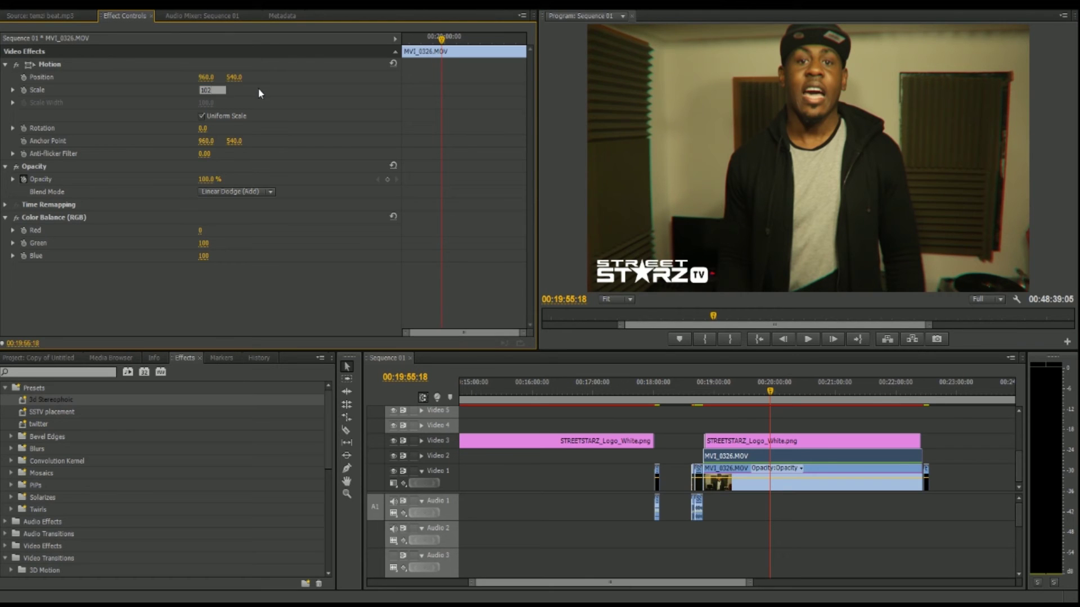
pyautogui.press('Return')
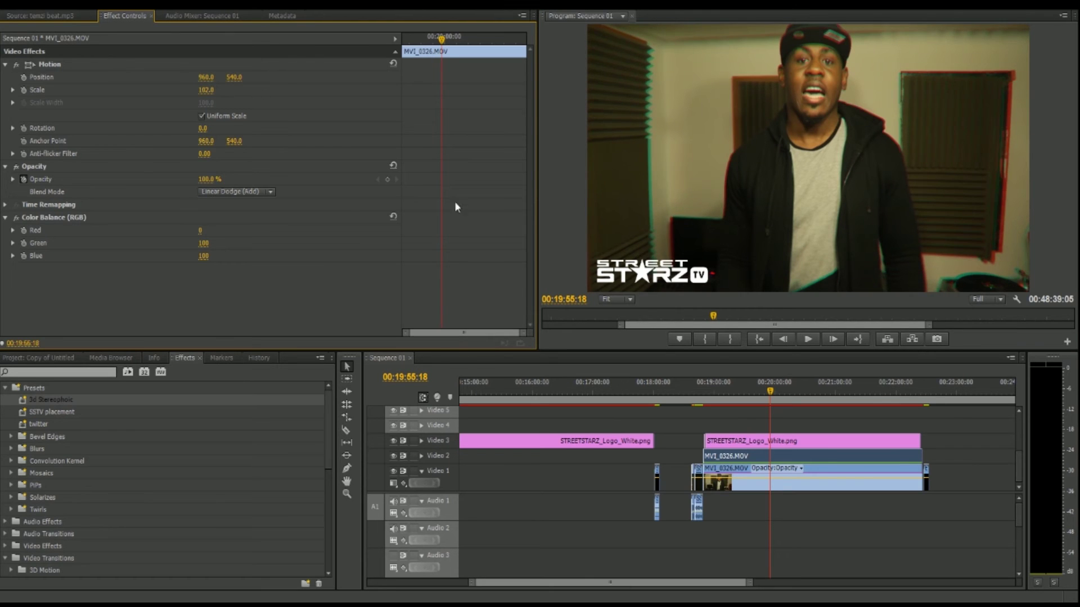
pyautogui.click(808, 339)
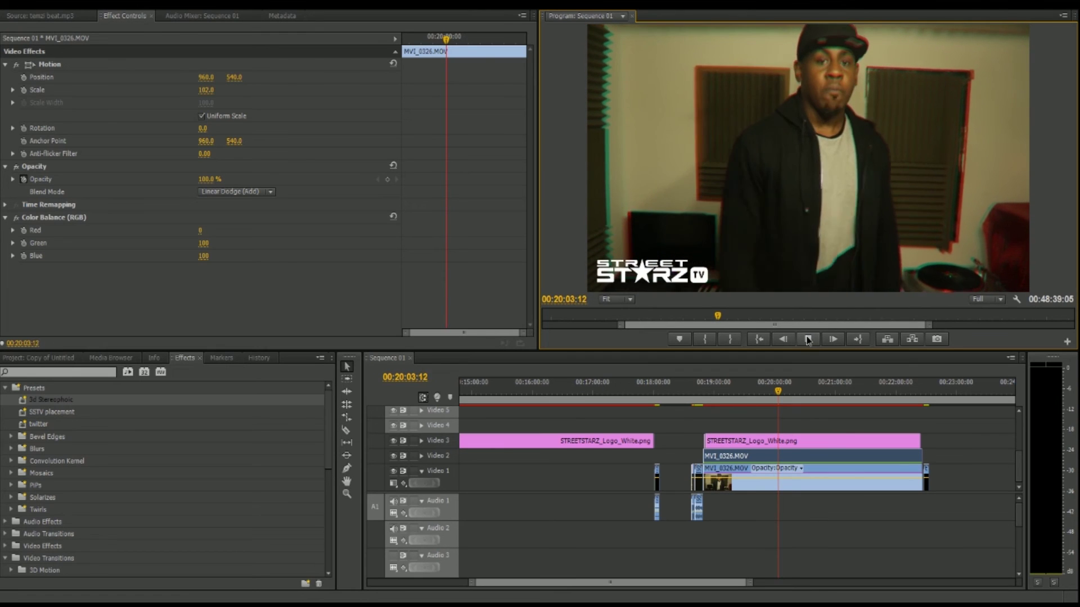
# Step: Stop playback at 00:20:03:14 on the frame showing the red-cyan fringe
pyautogui.click(808, 340)
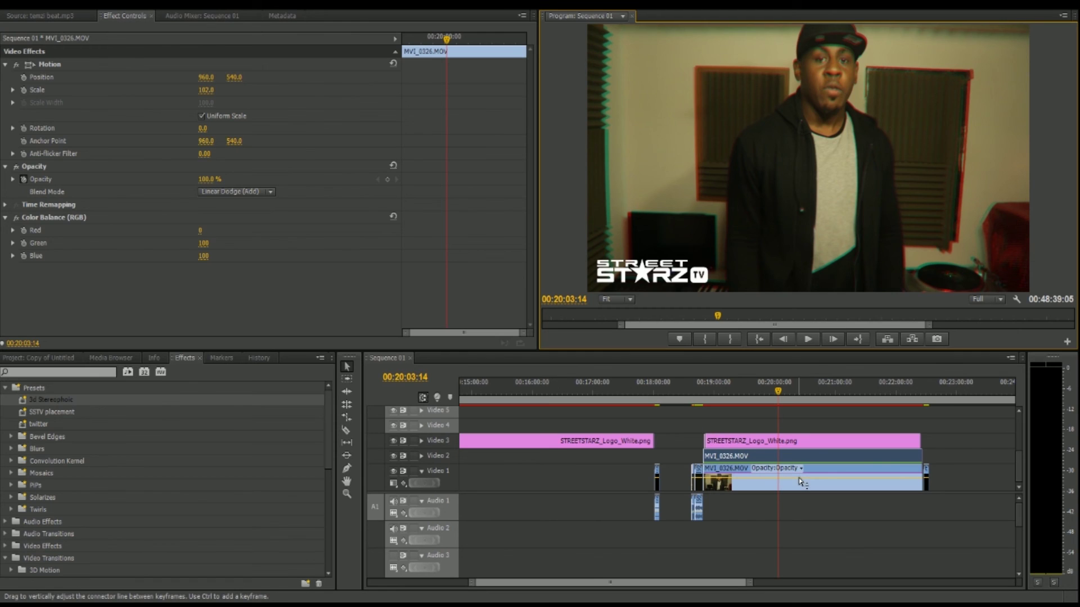
# Step: Select the Video 1 clip to show its red-only colour balance, then preview to 00:20:17:08
pyautogui.click(845, 488)
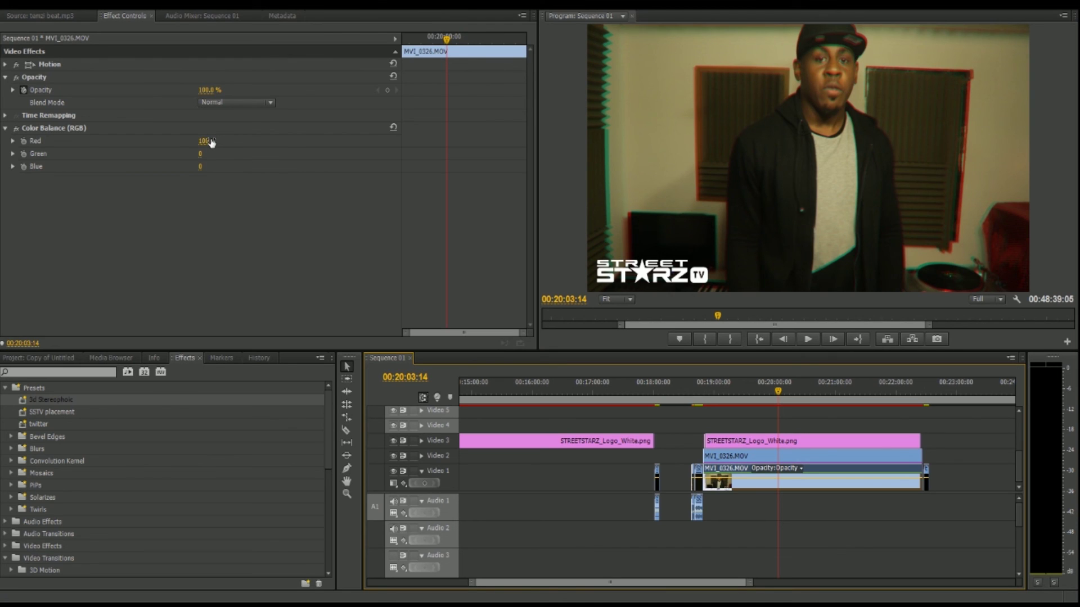
pyautogui.click(815, 338)
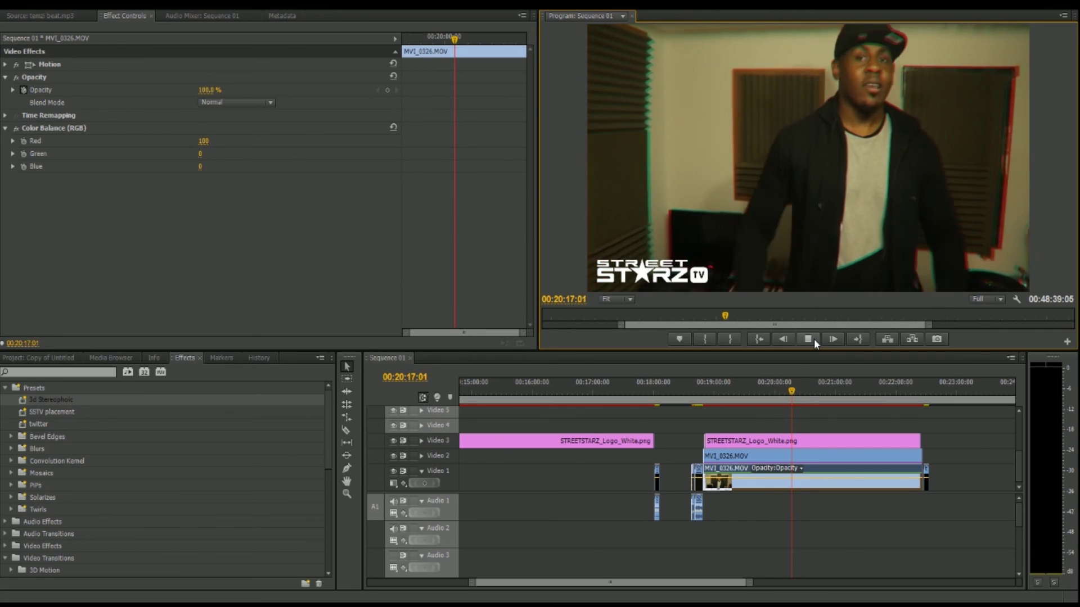
pyautogui.click(813, 339)
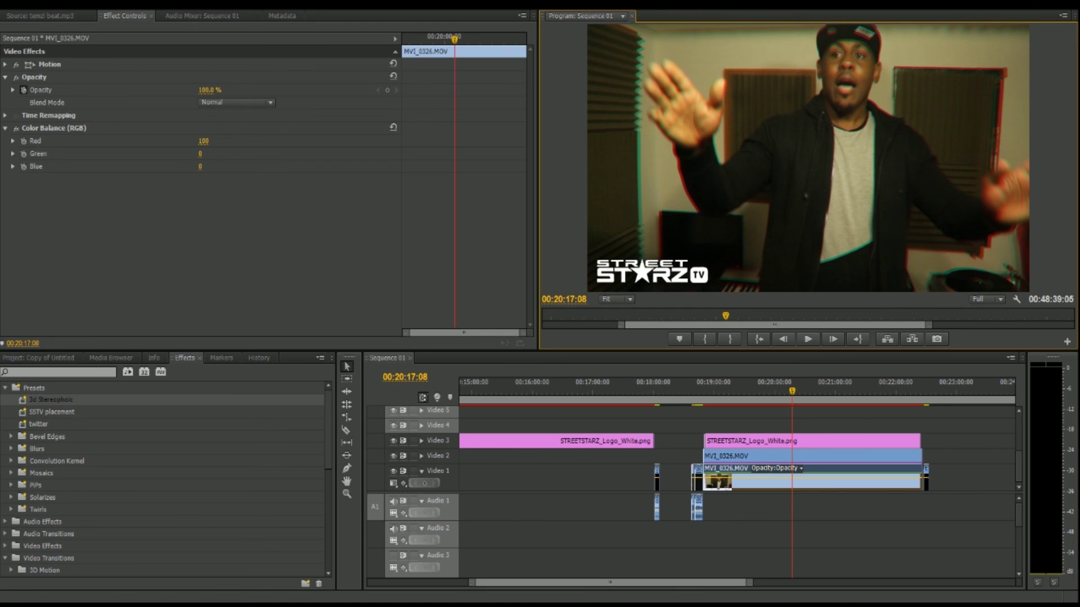